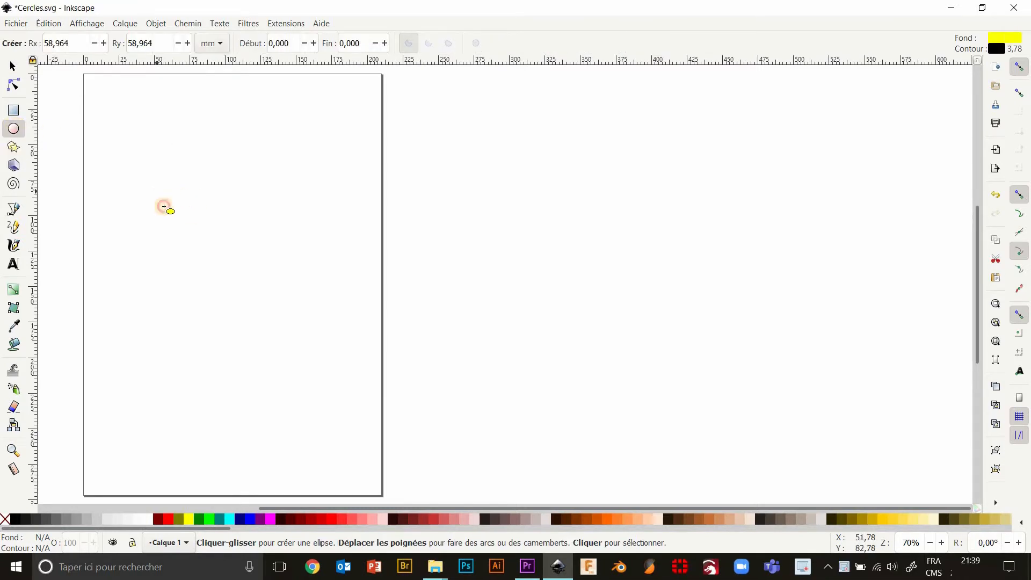
Draw a yellow circle on the page and set both its horizontal and vertical radii to 50 mm
drag(157, 192, 309, 321)
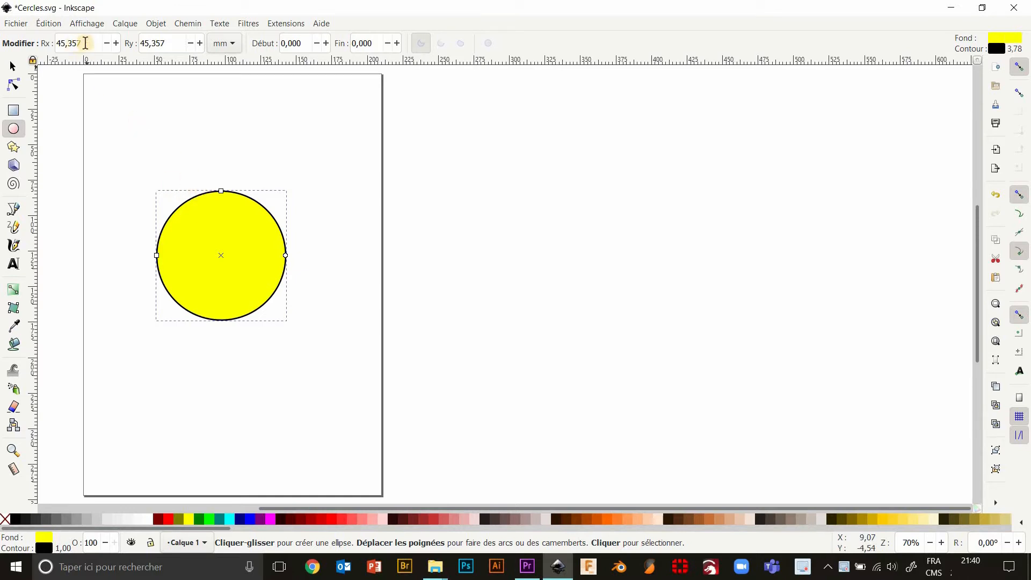
drag(81, 43, 49, 49)
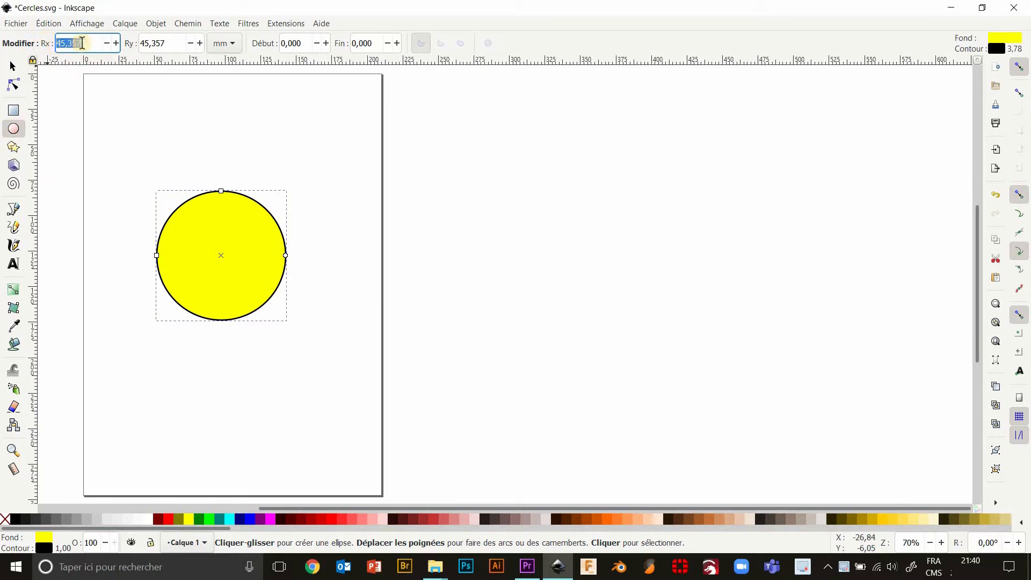
click(40, 45)
text(50)
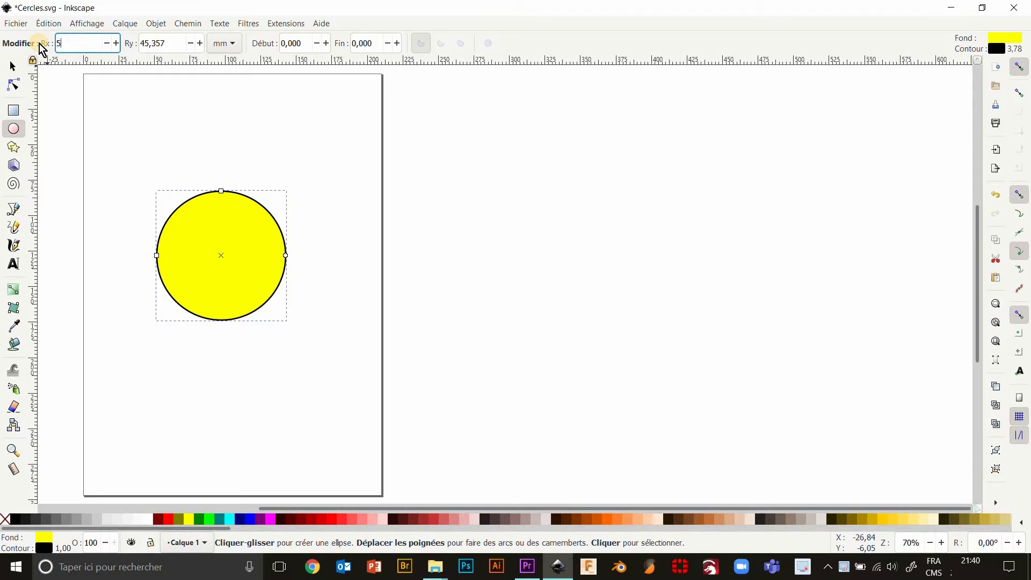
click(161, 43)
key(ctrl+a)
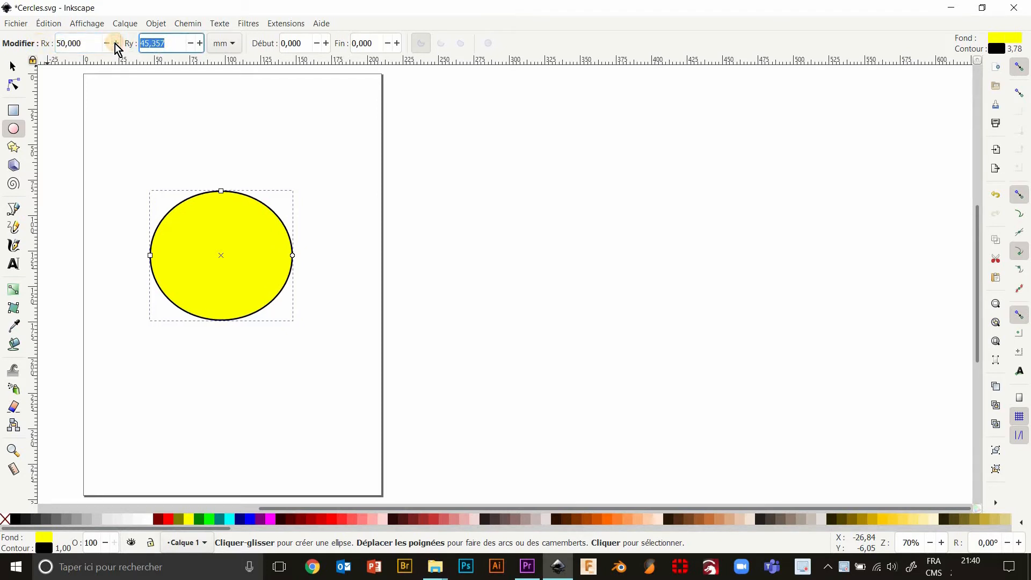
text(50)
key(Return)
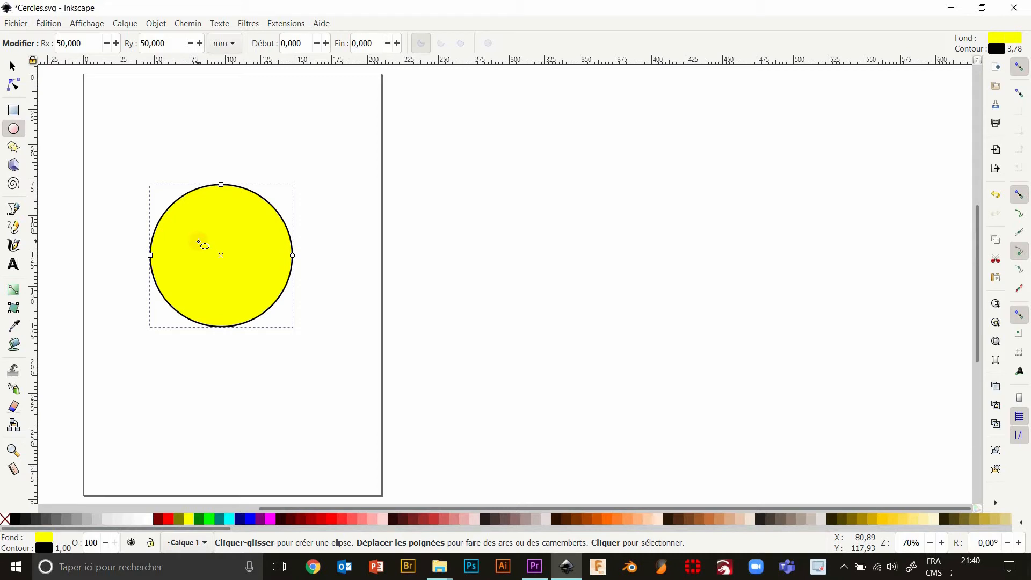
Duplicate the circle, move the copy aside to check it, and undo the move
key(ctrl)
click(13, 65)
drag(222, 233, 300, 218)
key(ctrl)
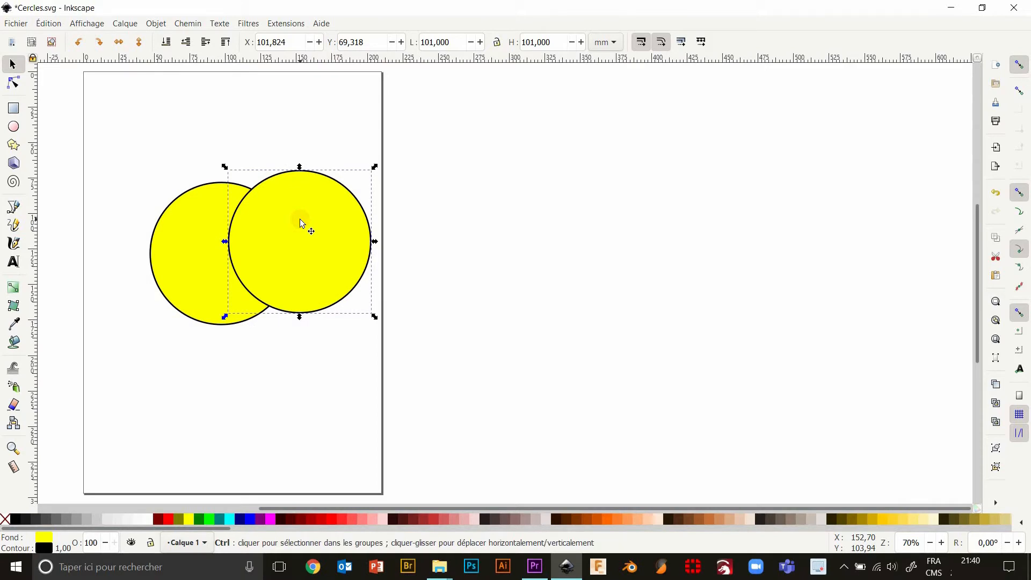
key(ctrl+z)
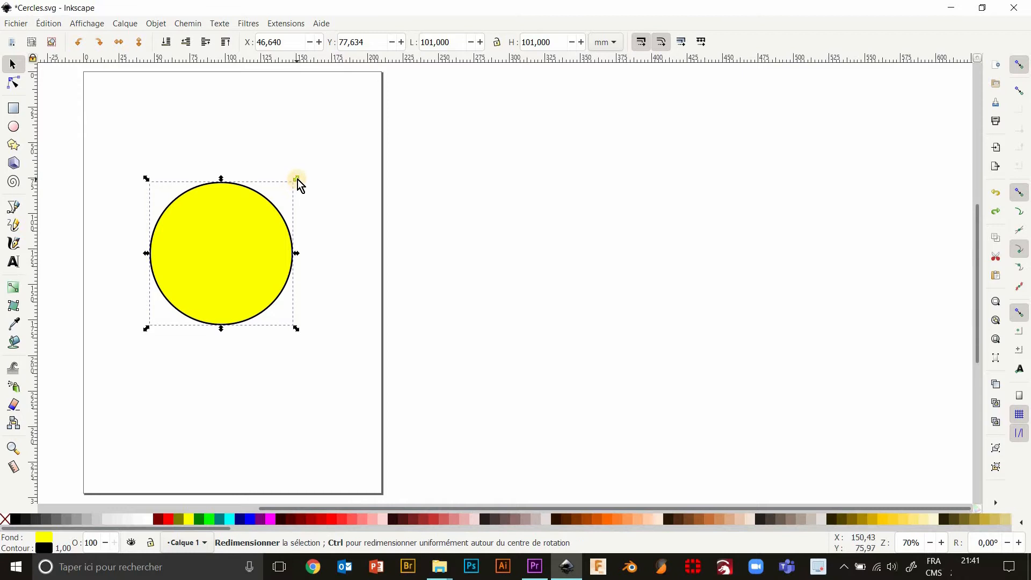
Scale the duplicate circle down uniformly about its centre to about 81 mm across, and deselect it
mouse_move(295, 181)
mouse_down()
mouse_move(278, 199)
mouse_move(299, 182)
mouse_move(291, 189)
mouse_up()
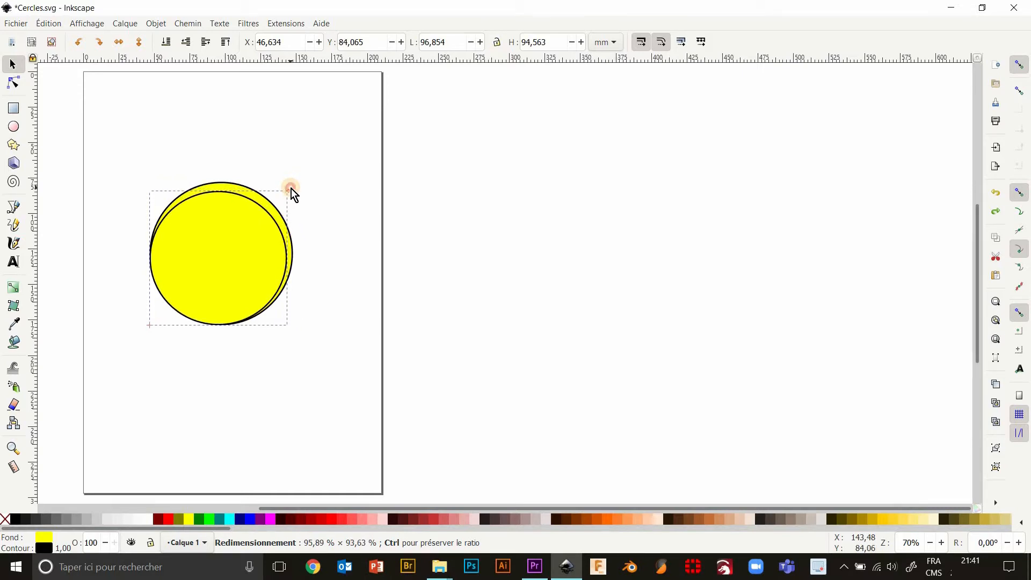
mouse_move(291, 188)
mouse_down()
mouse_move(262, 216)
mouse_move(323, 171)
mouse_move(285, 194)
mouse_move(261, 194)
mouse_move(307, 211)
mouse_move(265, 172)
mouse_move(261, 185)
mouse_move(310, 211)
mouse_move(261, 169)
mouse_move(269, 201)
mouse_move(287, 203)
mouse_move(266, 177)
mouse_move(281, 202)
mouse_move(272, 184)
mouse_move(302, 207)
mouse_move(286, 188)
mouse_move(272, 204)
mouse_move(324, 183)
mouse_move(305, 193)
mouse_up()
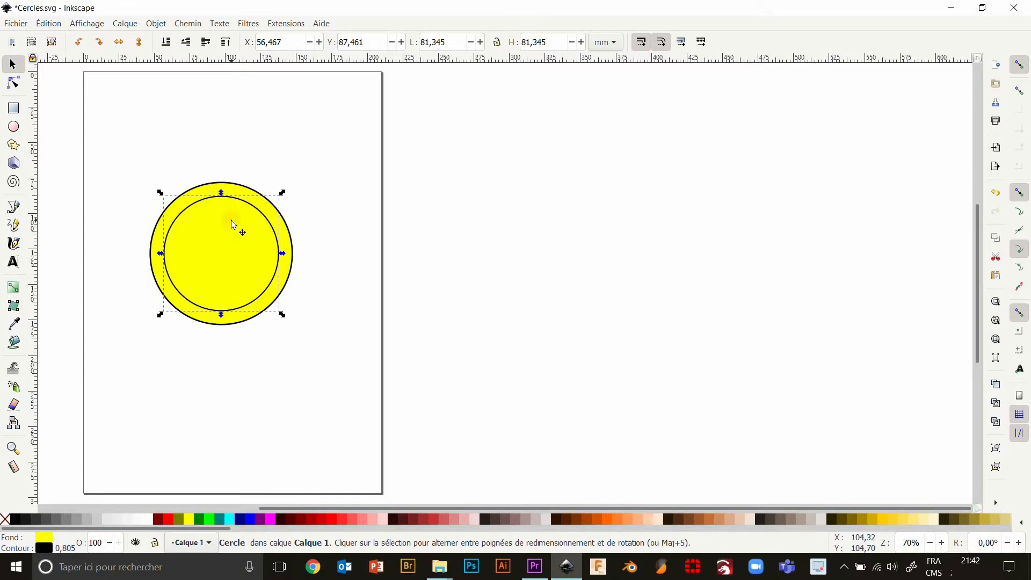
click(189, 129)
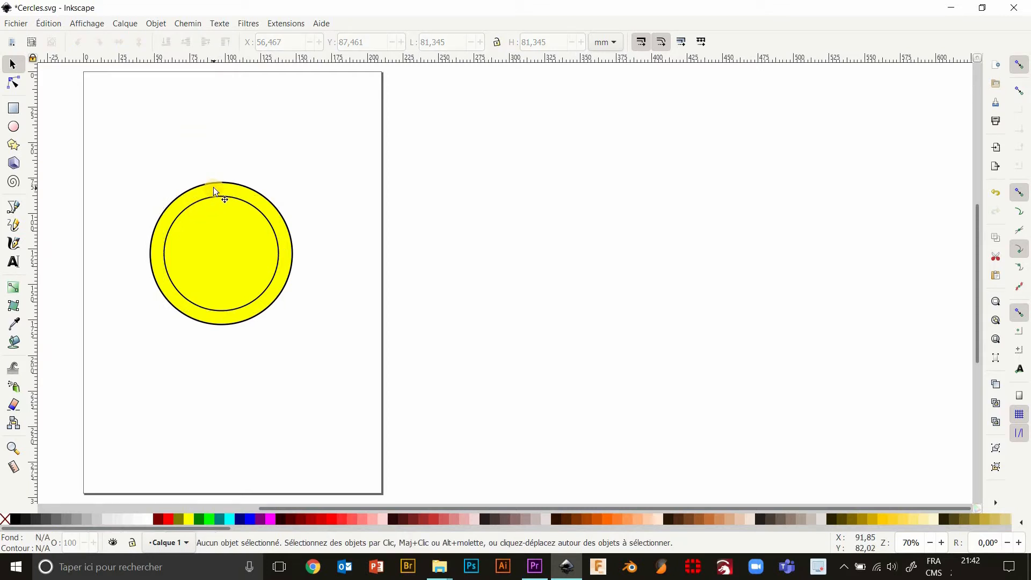
Subtract the inner circle from the outer one with the Difference path operation to form a ring
click(212, 186)
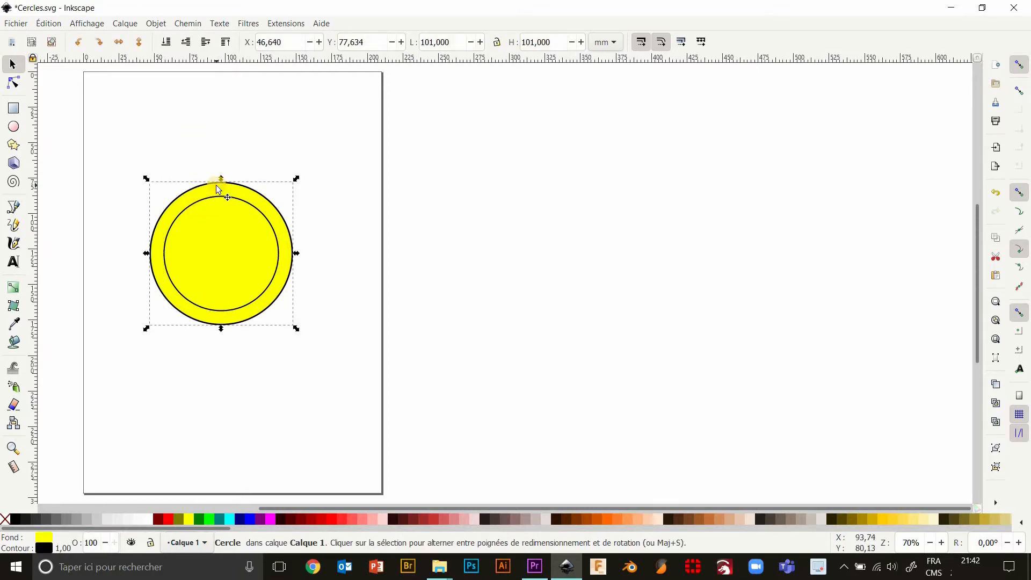
key(shift)
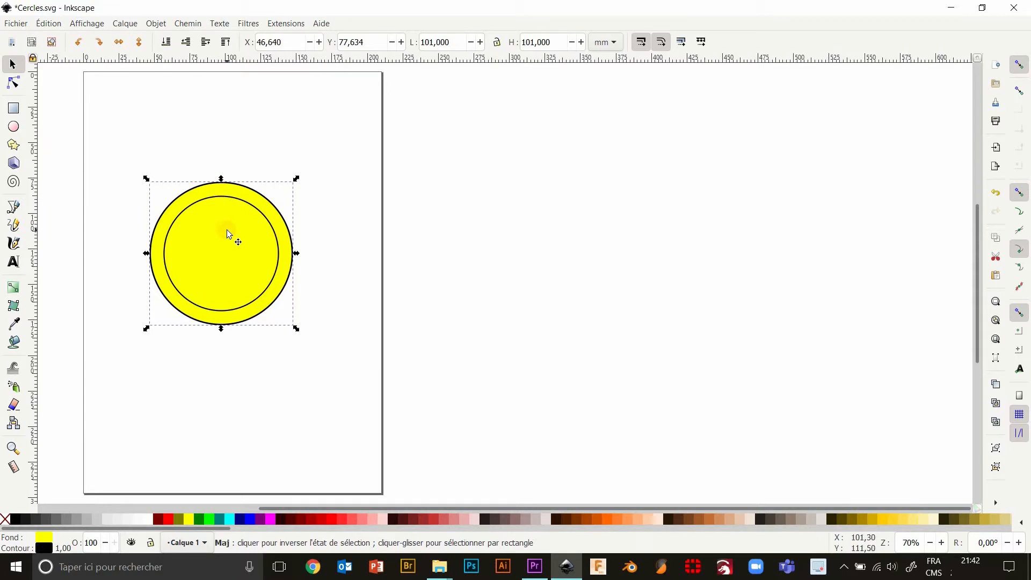
shift+click(228, 235)
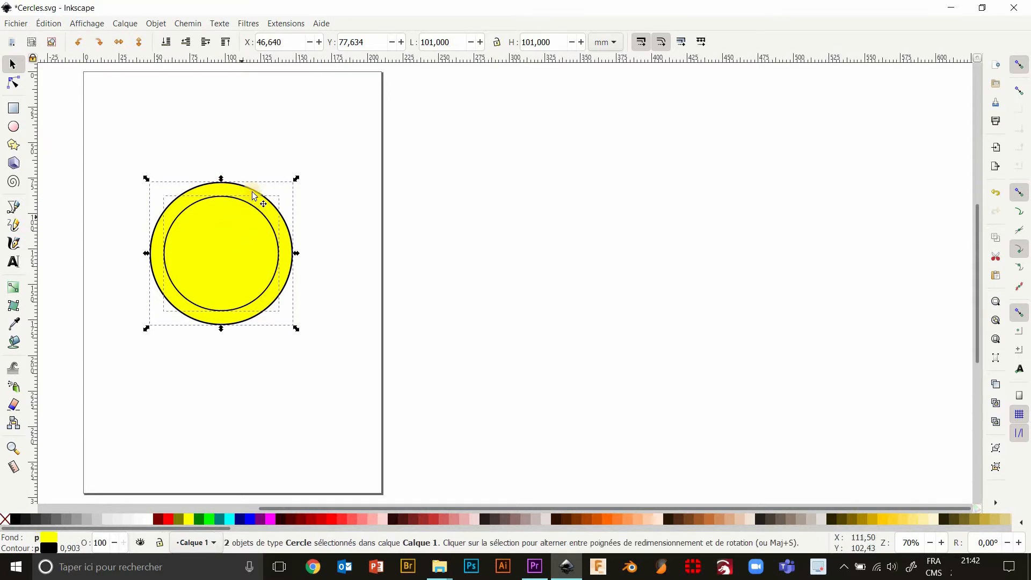
click(193, 25)
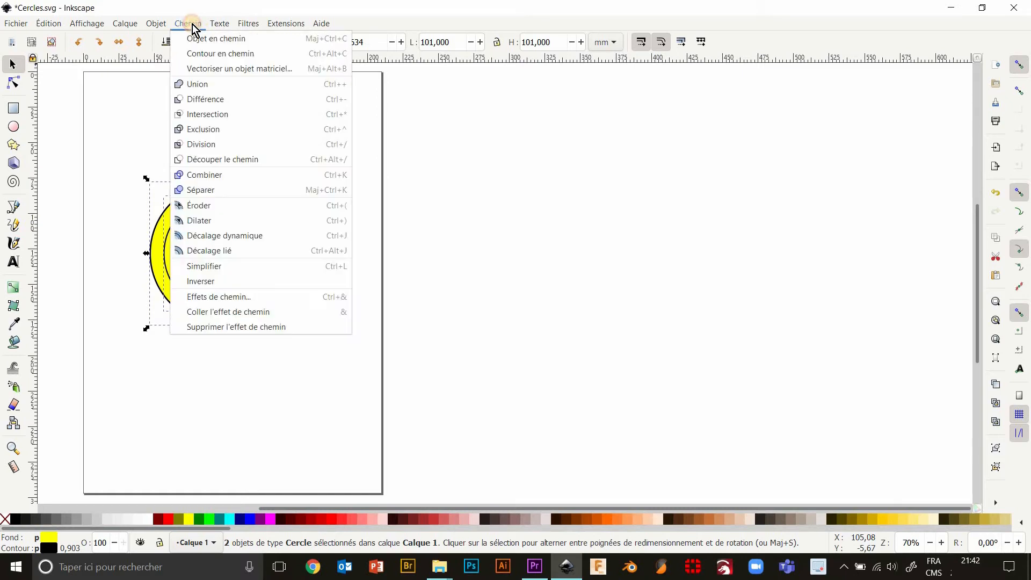
click(199, 100)
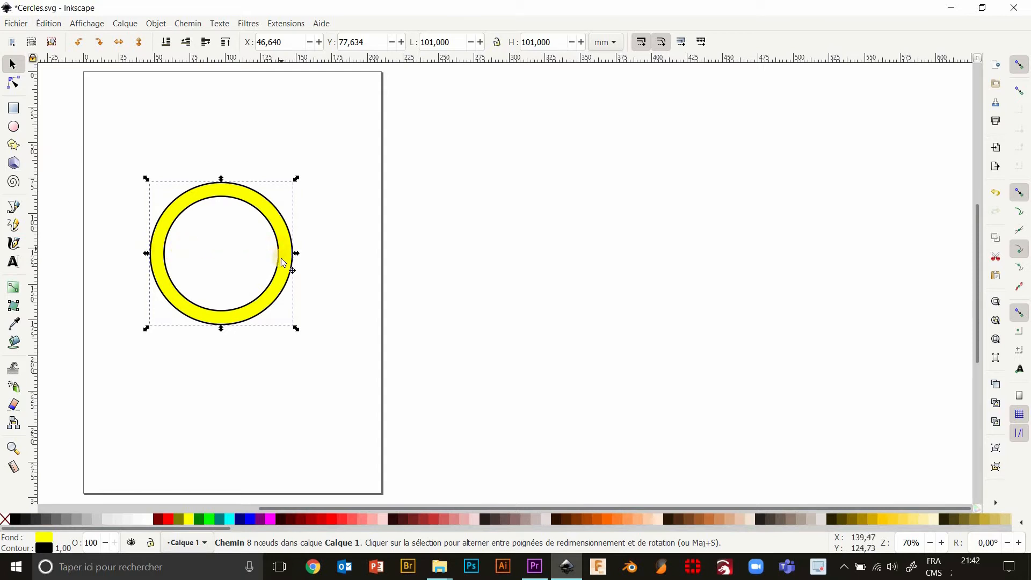
Draw a thin horizontal rectangle about 84 mm by 7 mm across the middle of the ring
click(15, 110)
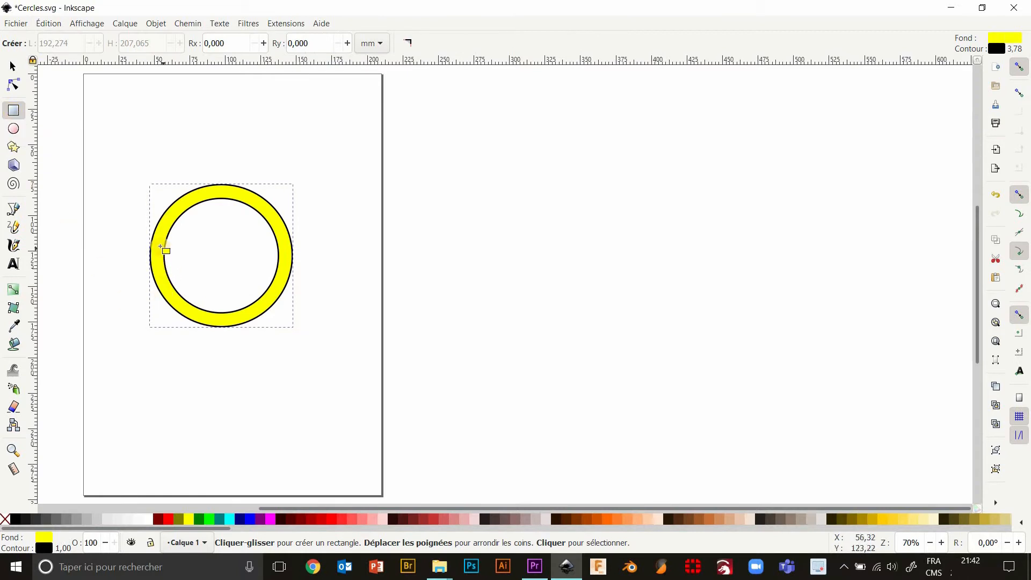
drag(159, 247, 279, 256)
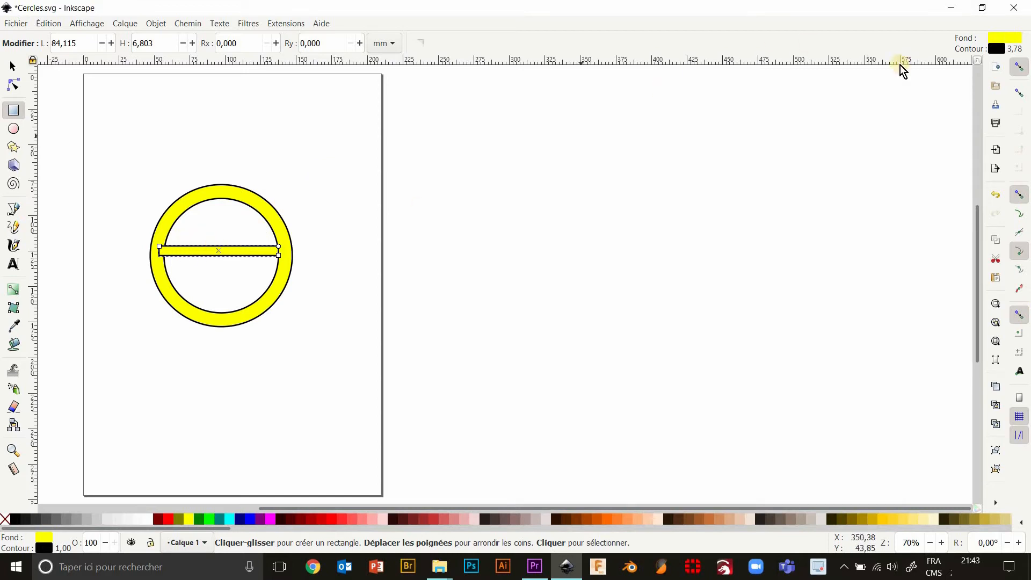
Turn off snapping entirely and delete the thin rectangle across the ring
click(1020, 69)
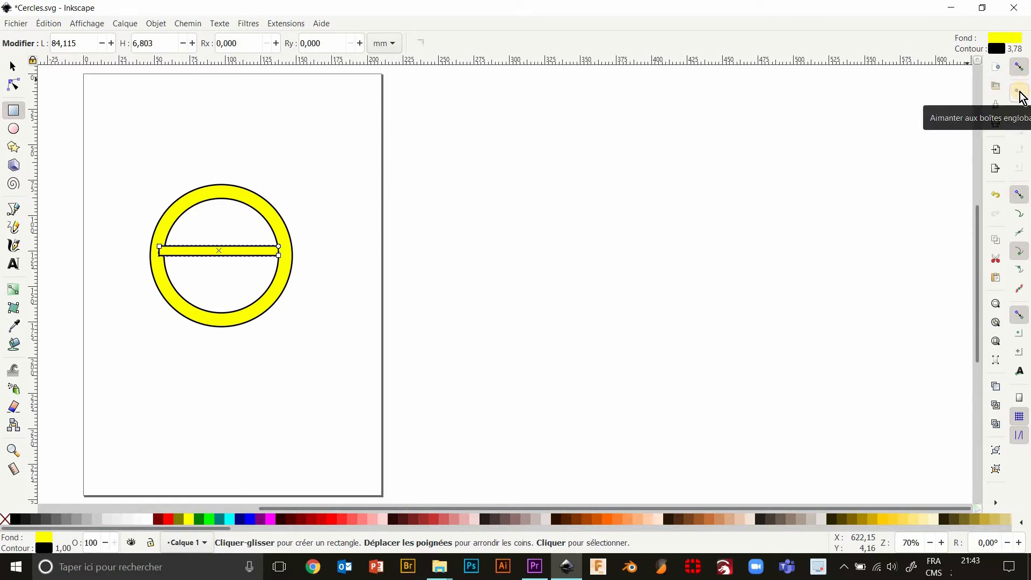
click(1018, 196)
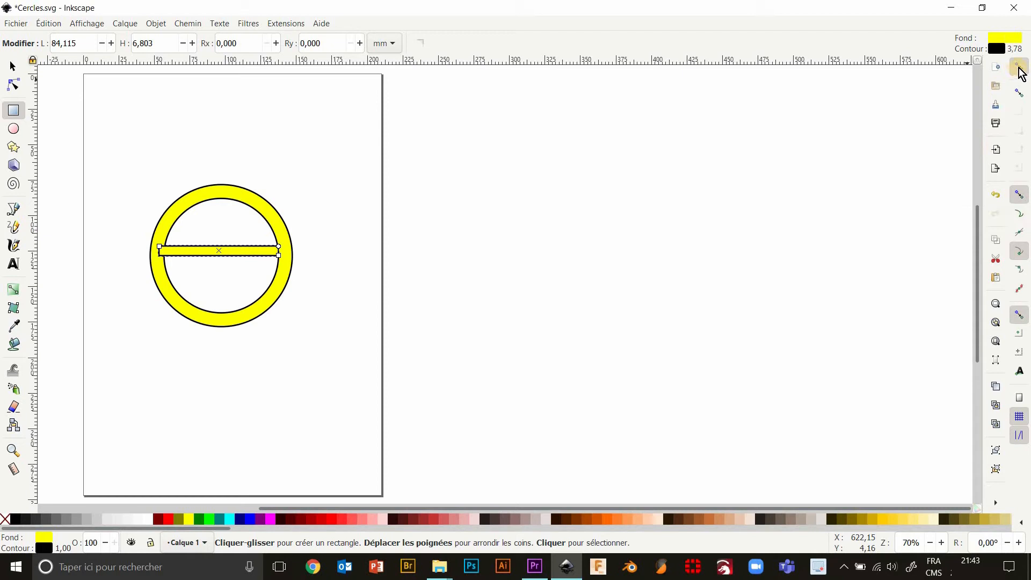
click(1019, 68)
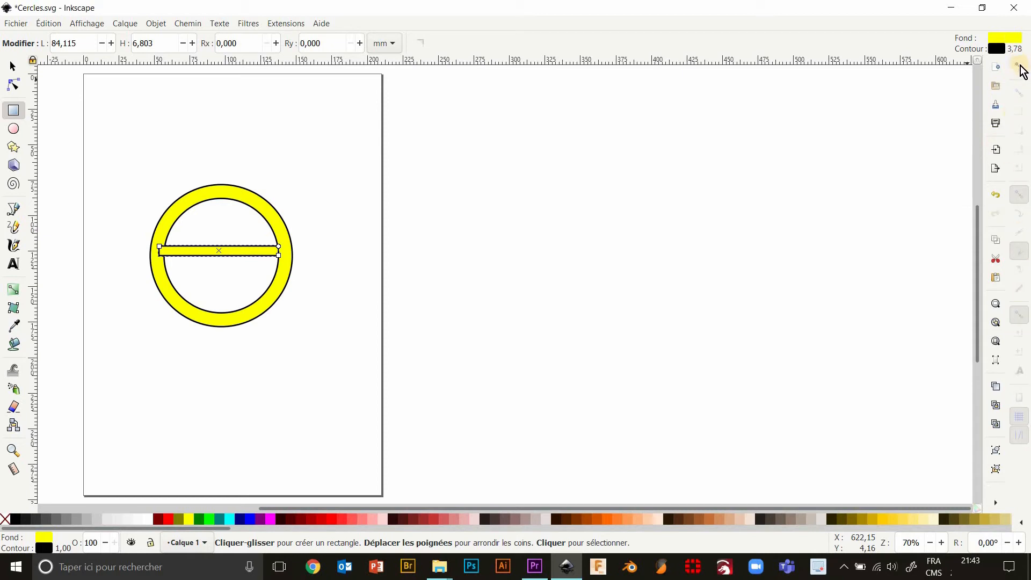
click(13, 66)
key(Delete)
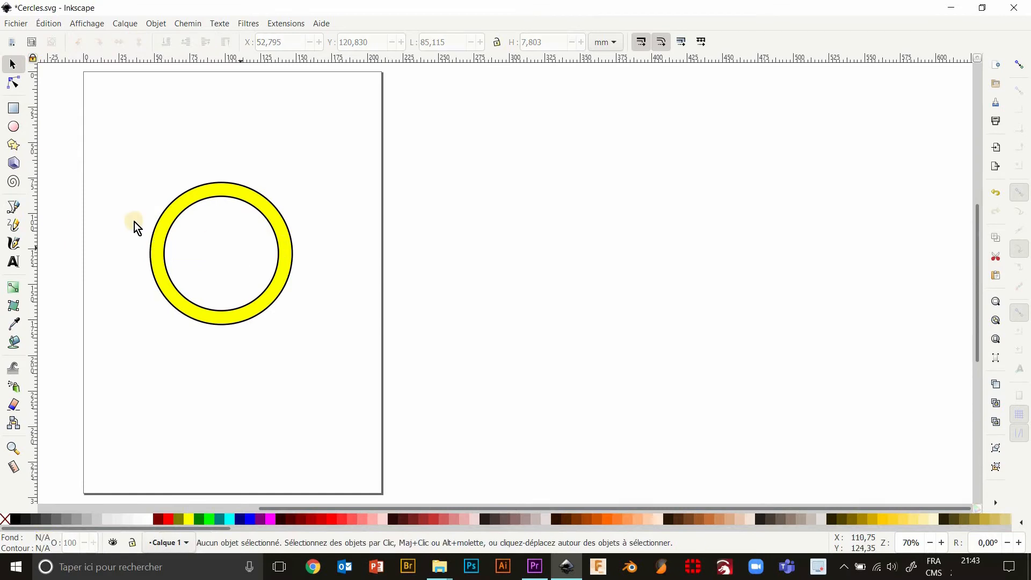
Draw a horizontal bar about 90 mm by 11 mm across the middle of the ring, ending inside its band
click(14, 110)
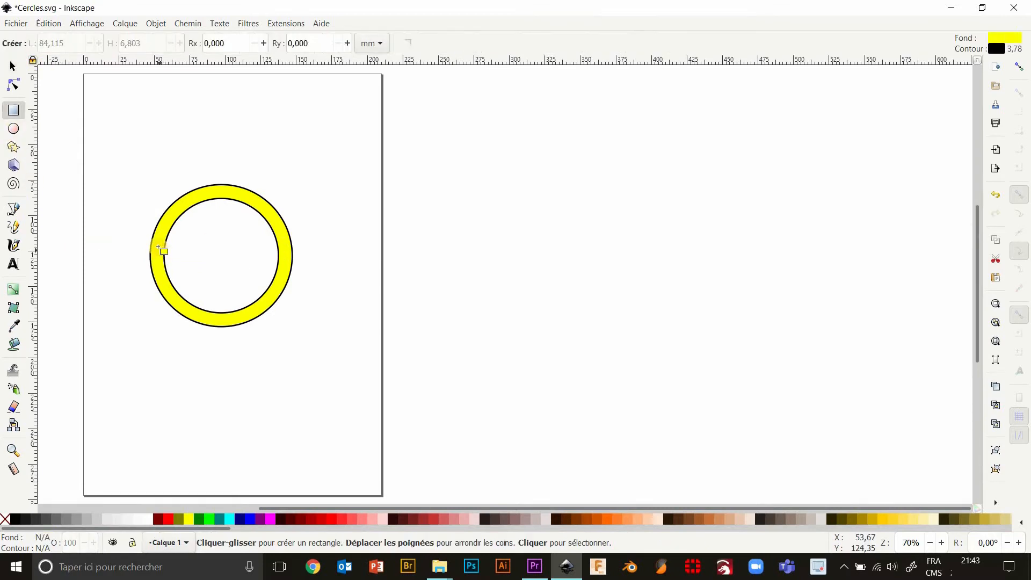
drag(157, 247, 287, 263)
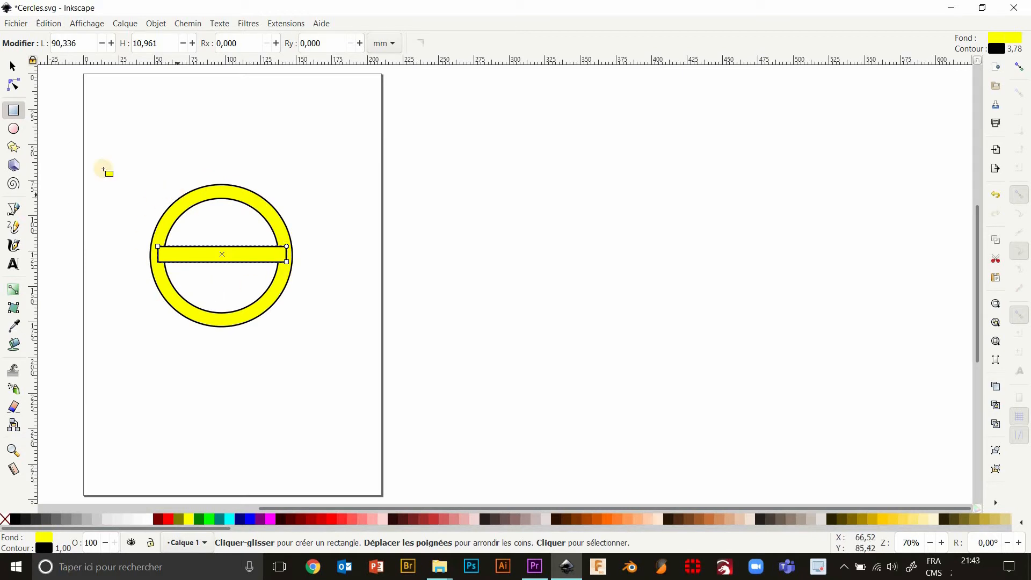
click(14, 65)
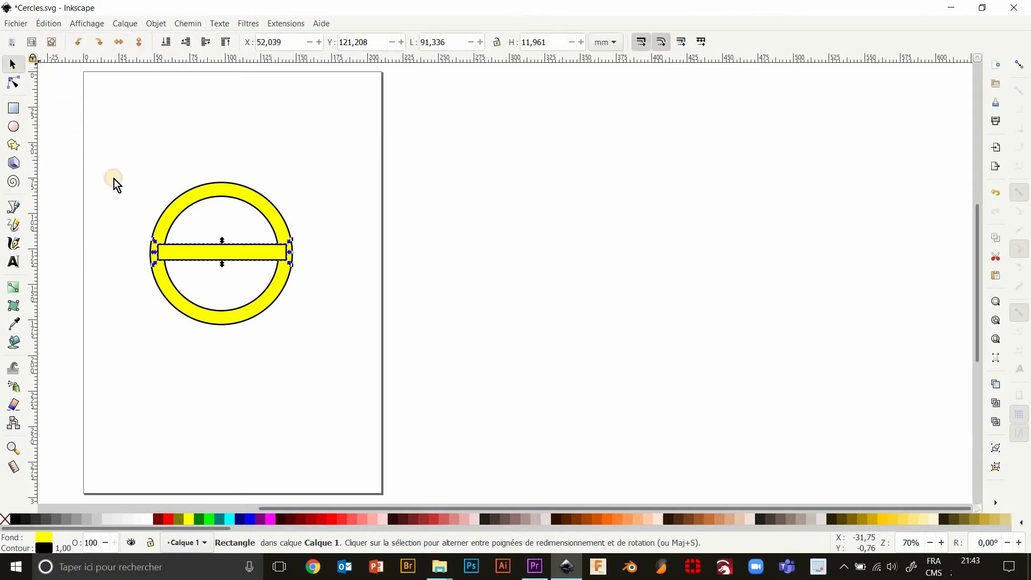
Centre the bar on the ring vertically and horizontally with Align and Distribute, using the ring as the first-selected reference
click(225, 194)
shift+click(231, 253)
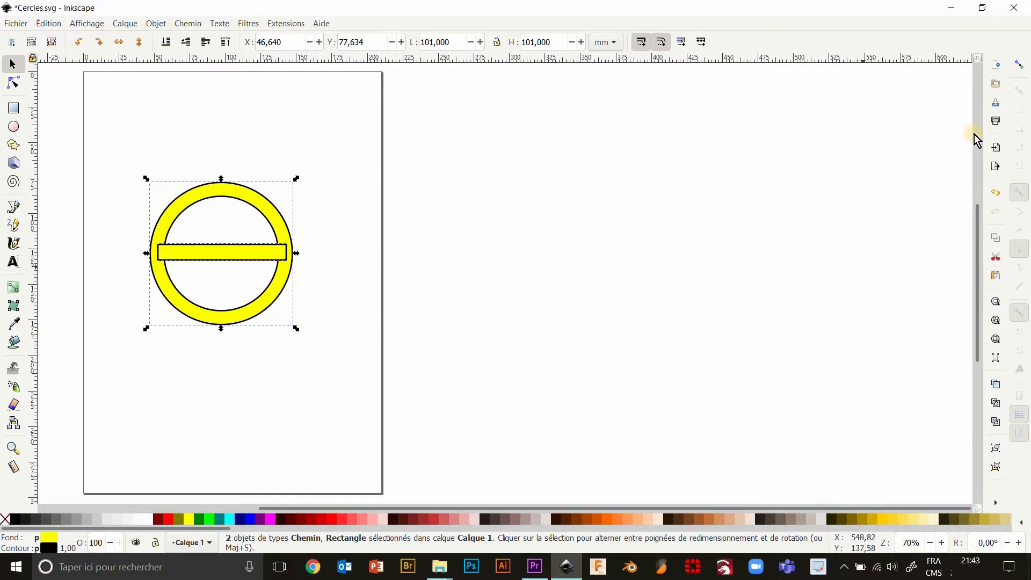
click(86, 23)
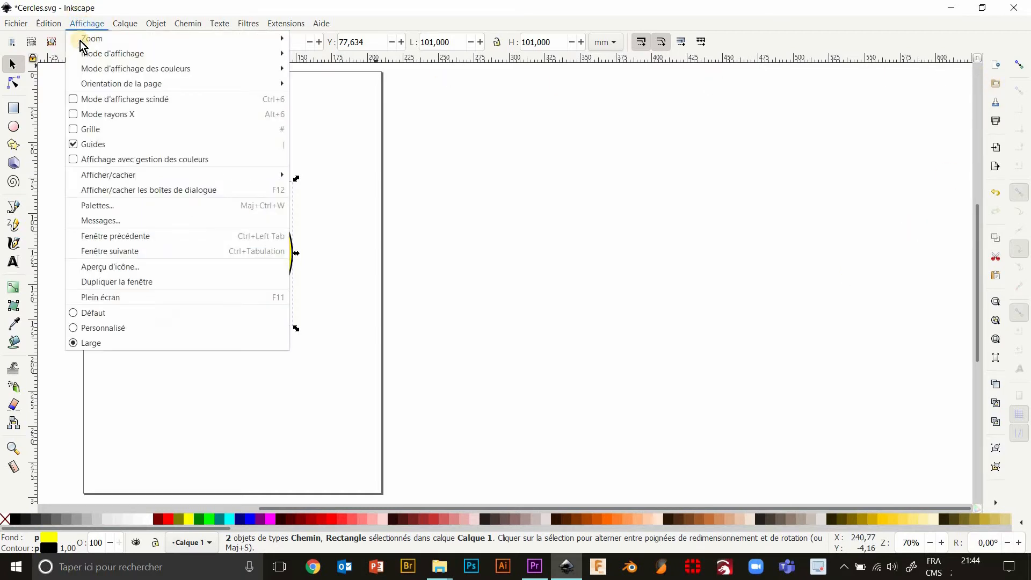
click(87, 343)
click(998, 504)
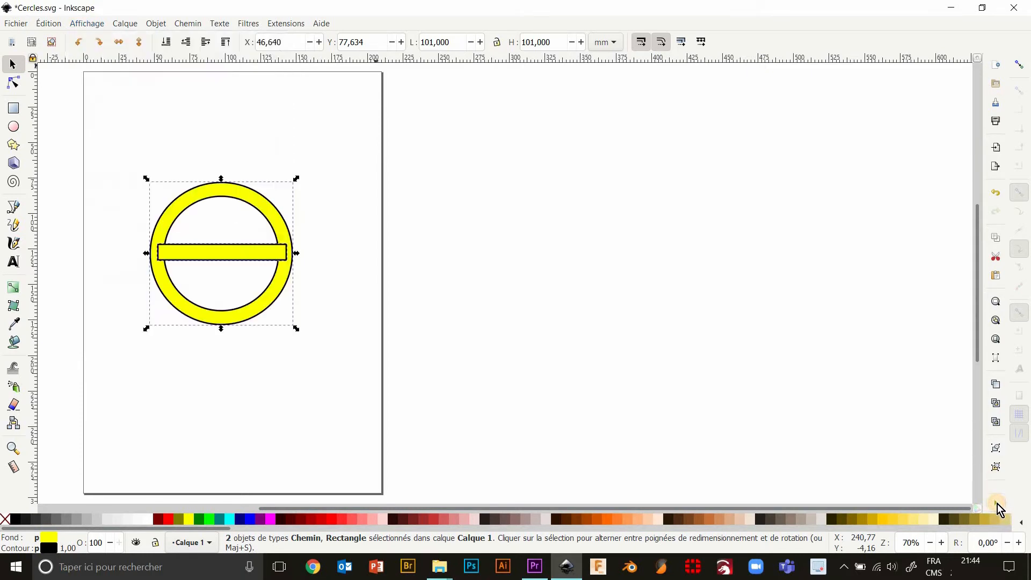
click(996, 504)
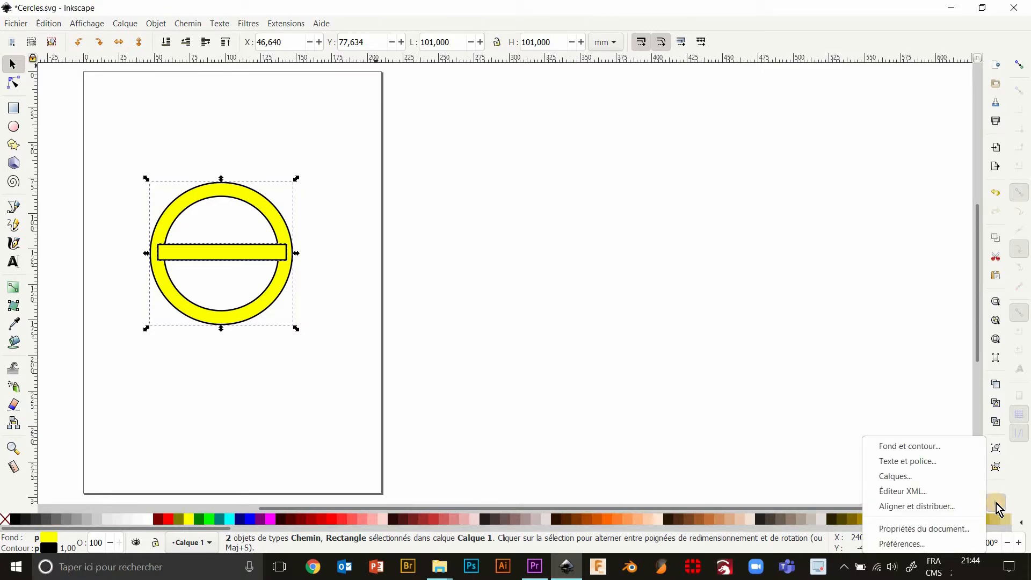
click(923, 507)
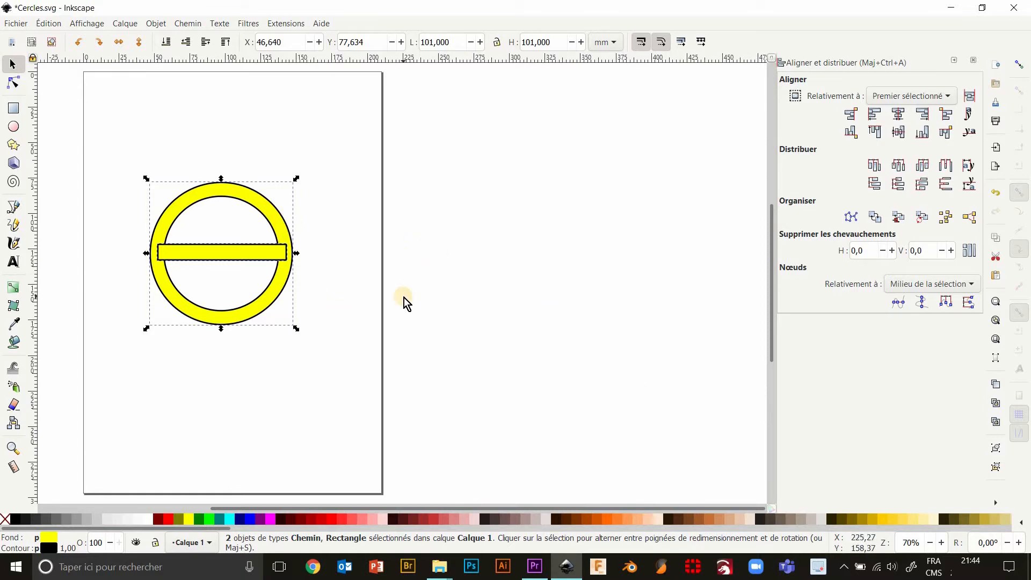
click(898, 134)
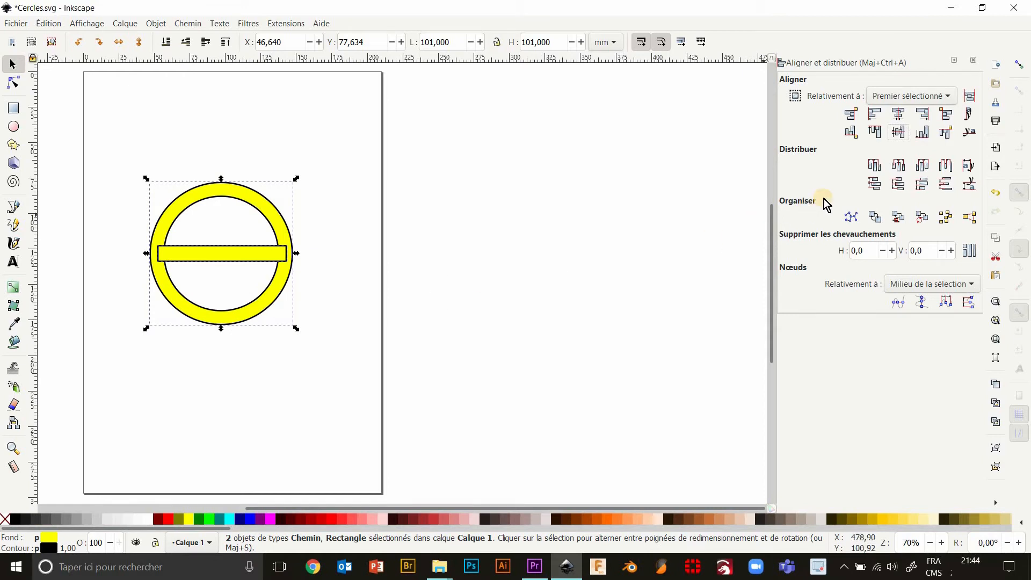
click(899, 113)
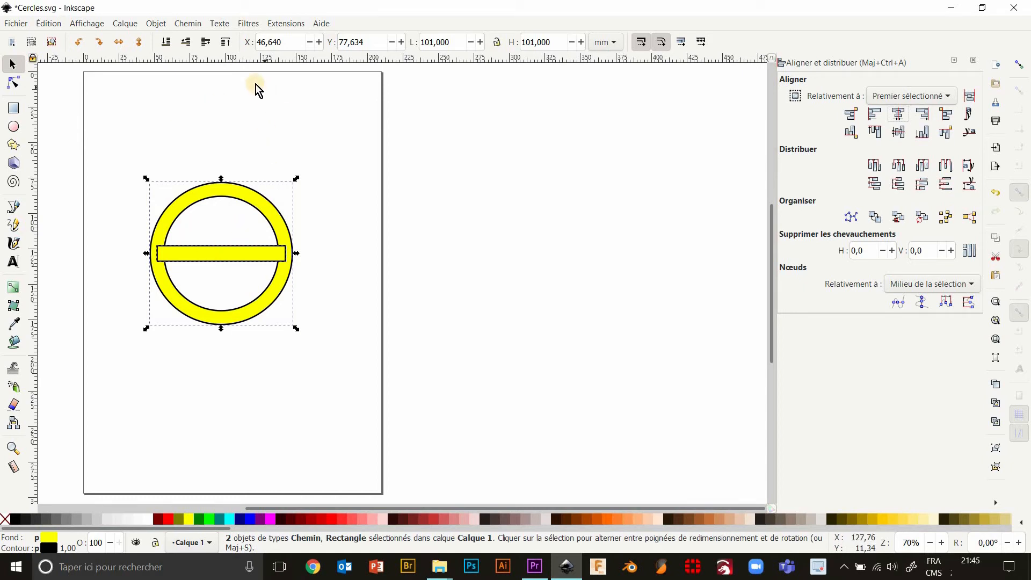
Merge the ring and the horizontal bar into one path with the Union operation
click(187, 24)
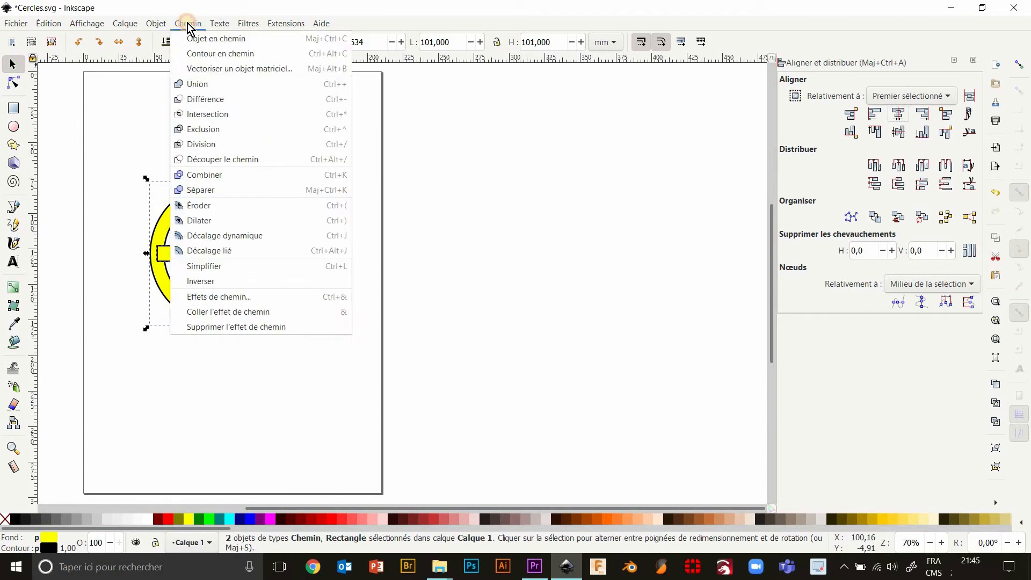
click(188, 85)
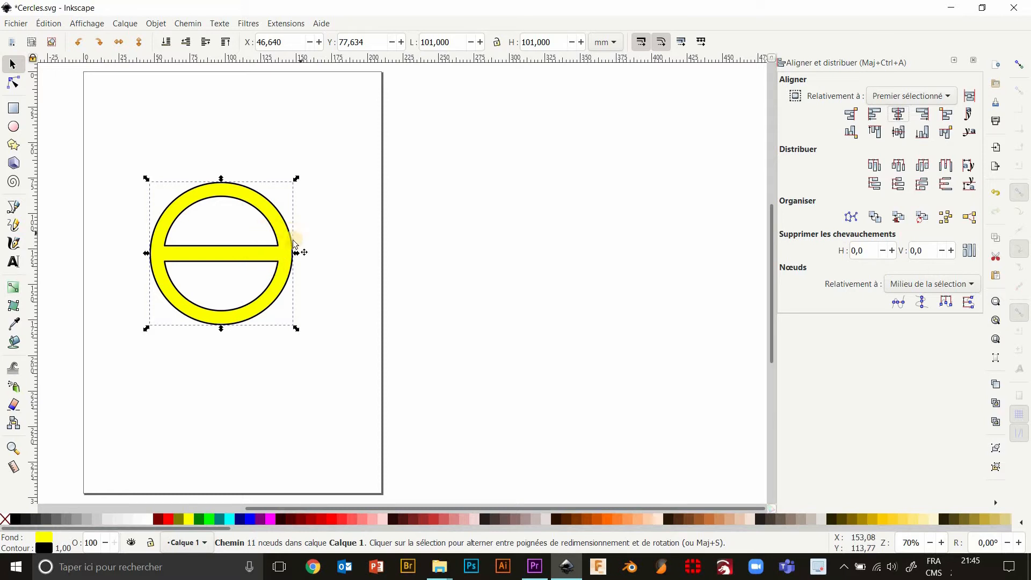
Draw a rectangle about 32 mm by 11 mm over the ring's right side, just above the crossbar
click(13, 110)
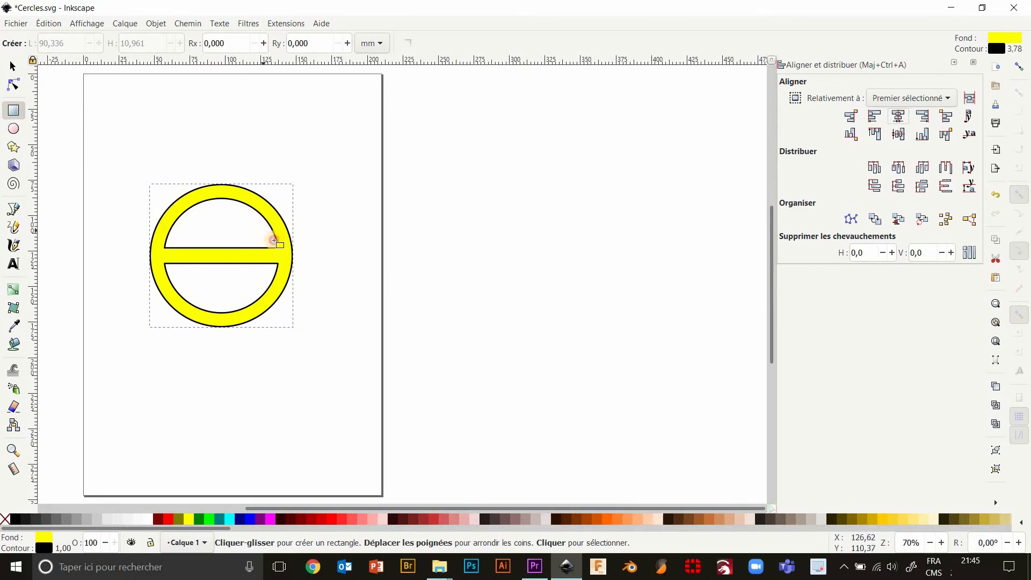
drag(263, 232, 310, 248)
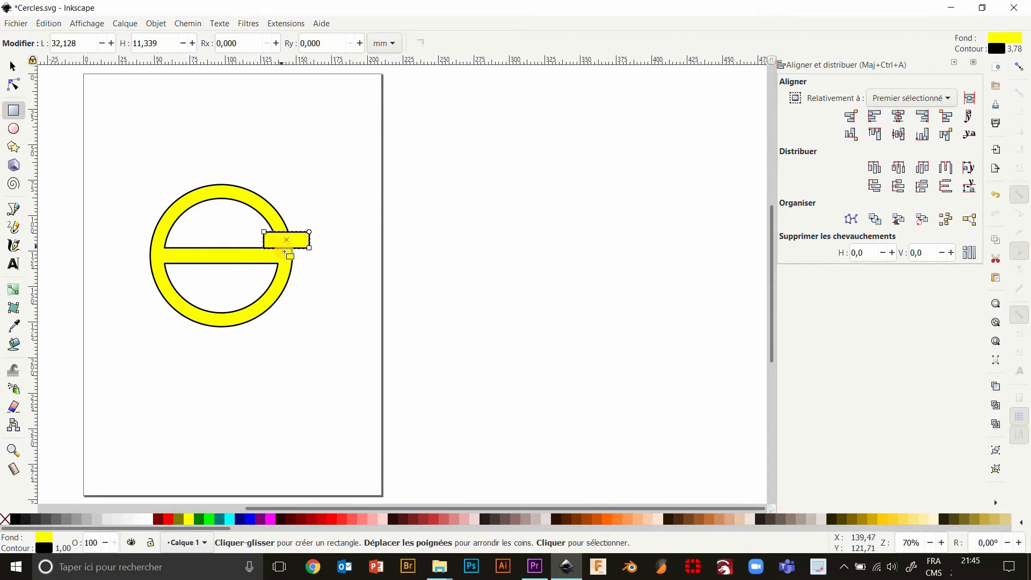
Move the small rectangle so its lower outline lies exactly on the crossbar's upper outline, at about X 126.1, Y 110.8 mm
ctrl+scroll(285, 250, up, 2)
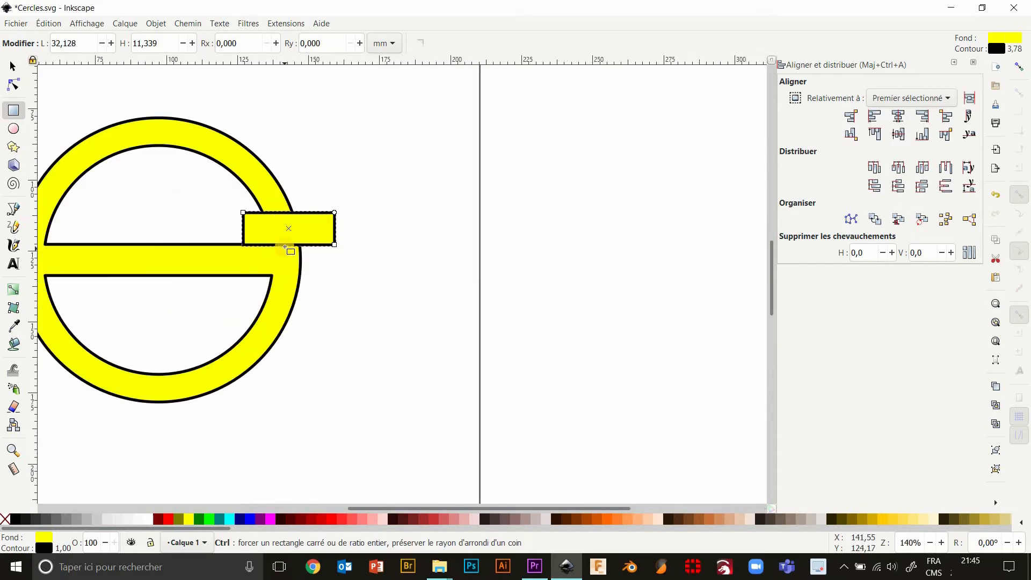
ctrl+scroll(284, 247, up, 4)
ctrl+scroll(289, 236, down, 1)
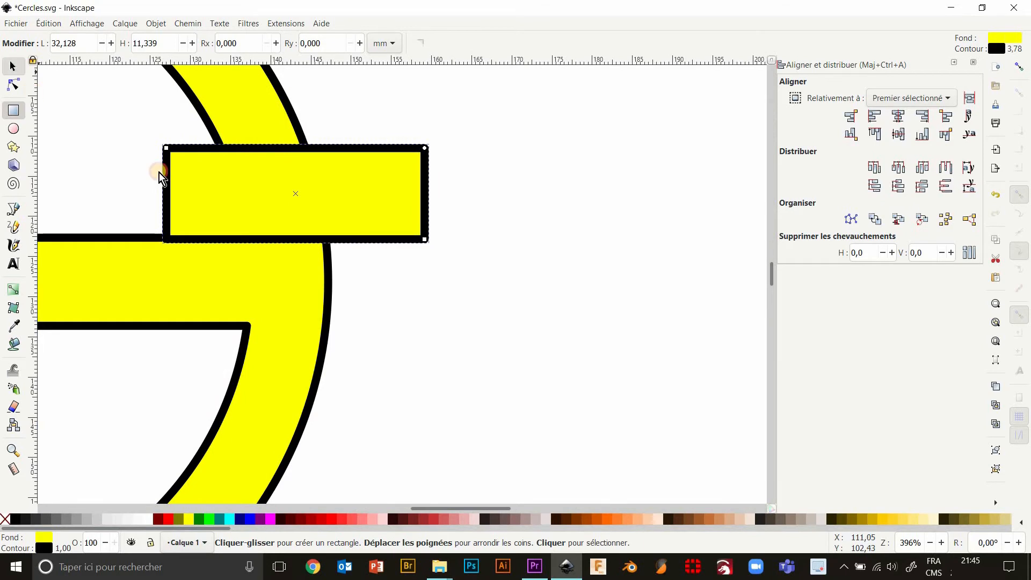
key(s)
drag(193, 191, 162, 231)
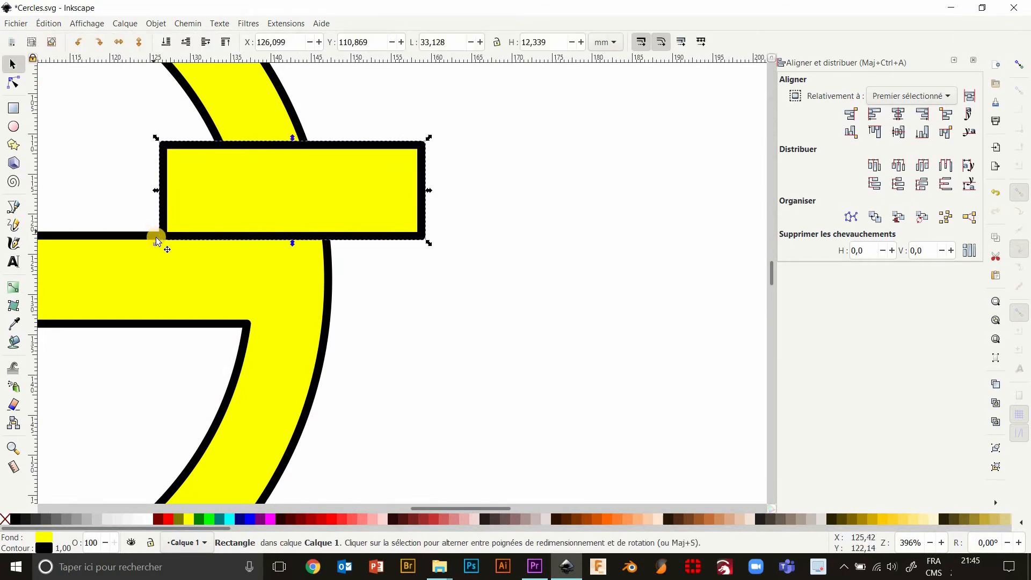
ctrl+scroll(175, 248, up, 7)
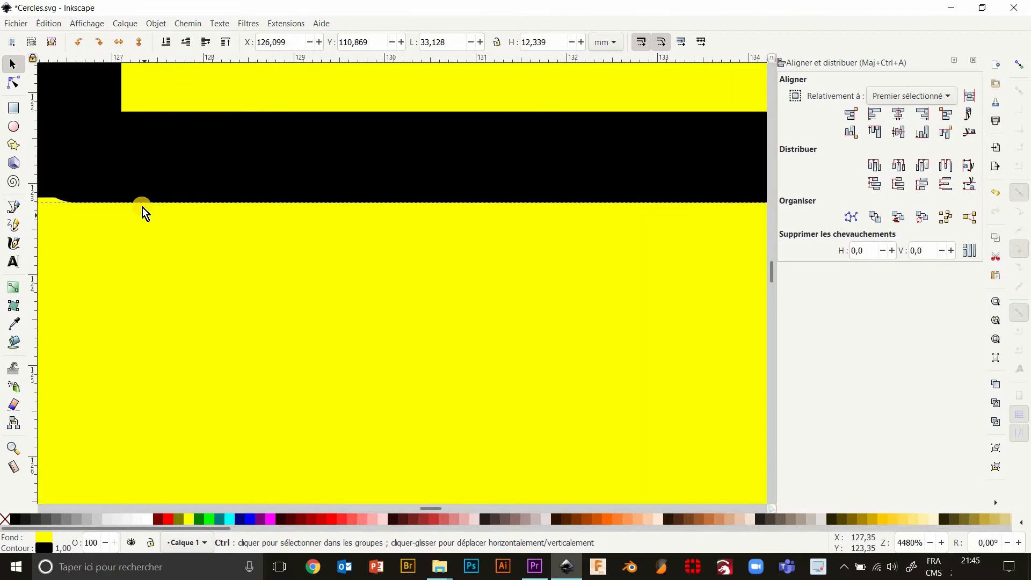
ctrl+scroll(150, 188, down, 1)
drag(154, 169, 155, 166)
ctrl+scroll(159, 199, down, 9)
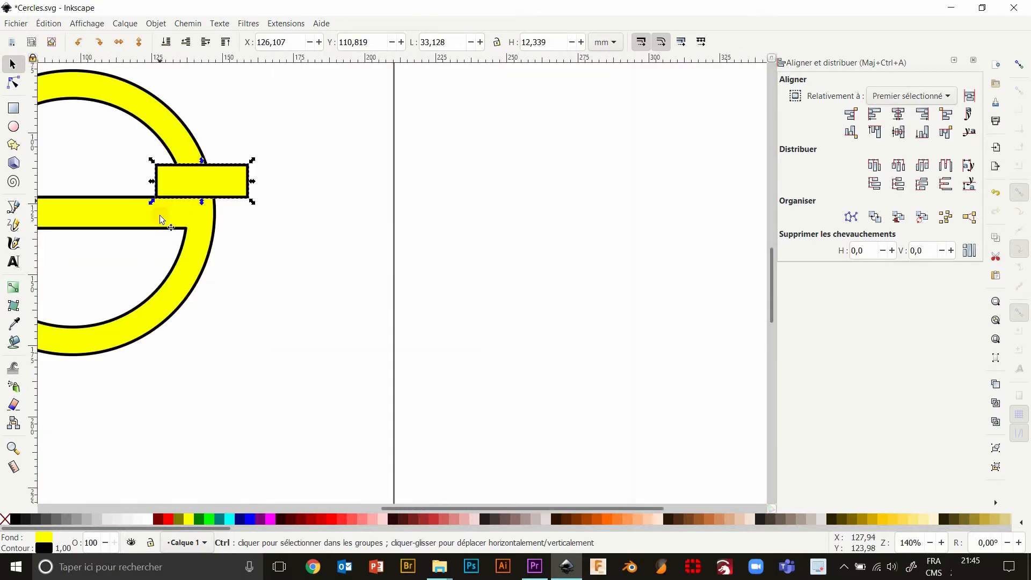
Paste a copy of the small rectangle and place it over the ring's left side against the crossbar's underside, at about X 29.9, Y 133.1 mm
drag(250, 253, 405, 249)
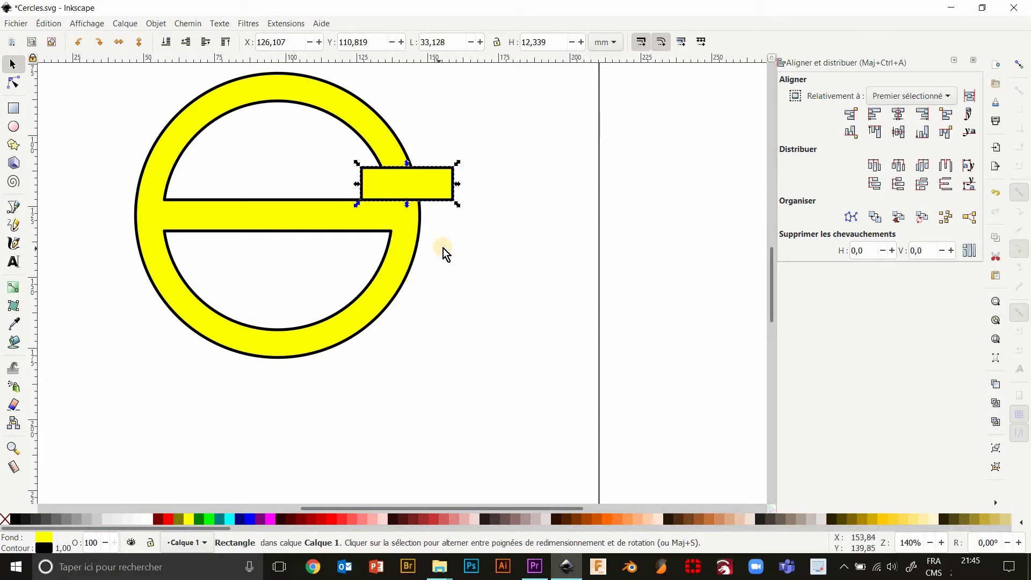
key(ctrl+v)
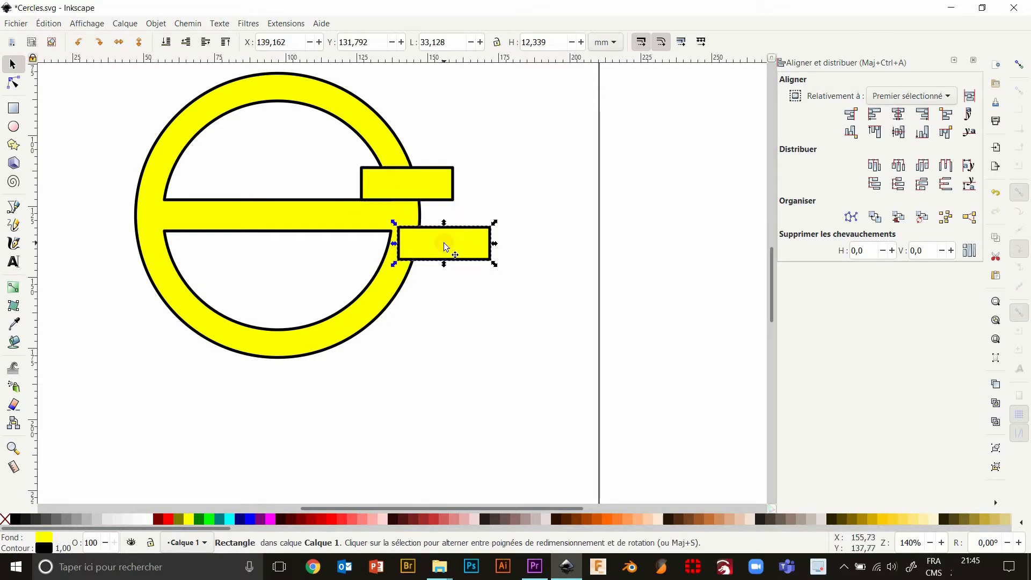
drag(447, 241, 135, 244)
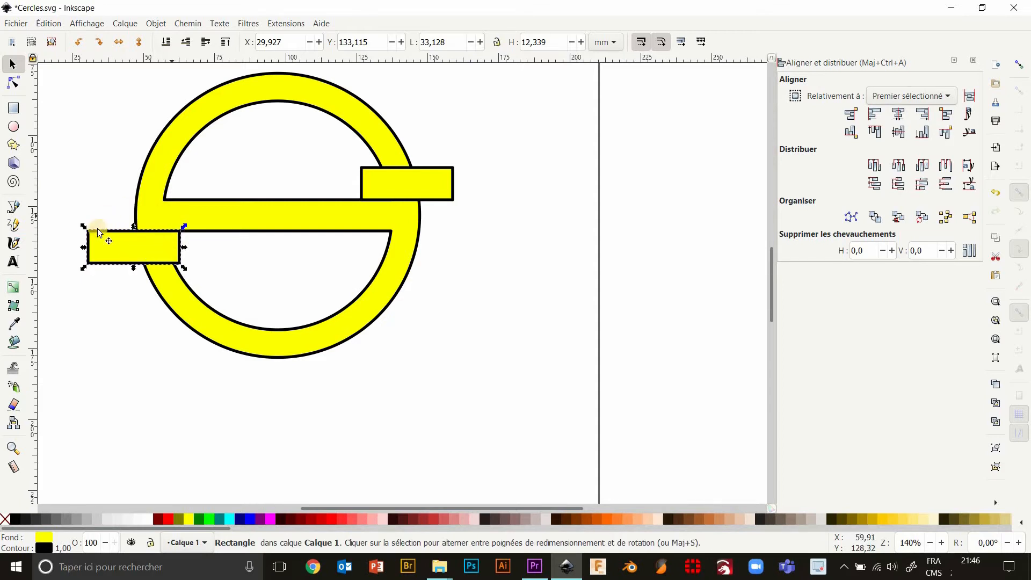
ctrl+scroll(182, 236, up, 10)
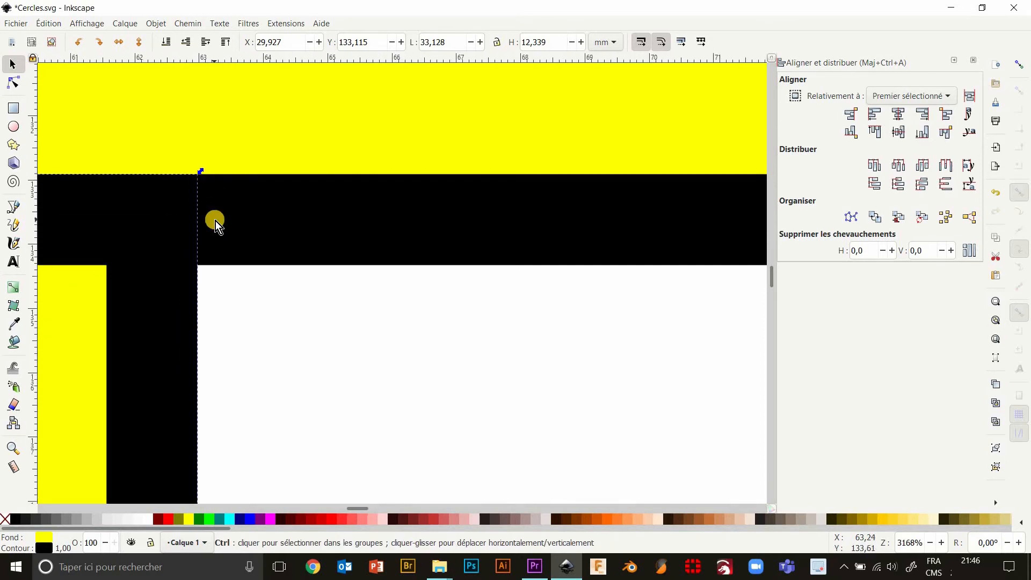
ctrl+scroll(214, 221, down, 11)
key(ctrl+z)
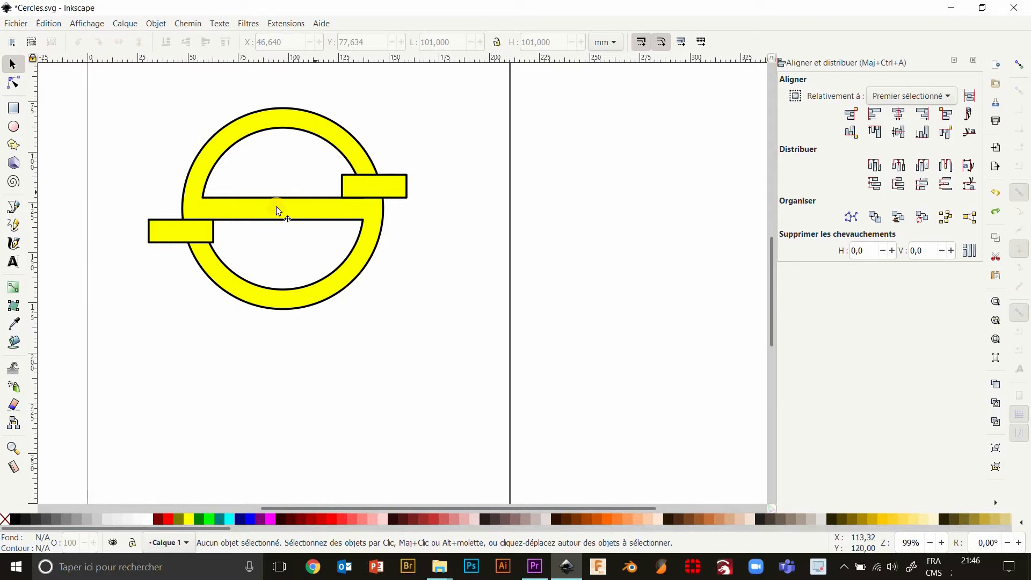
Cut the upper-right rectangle out of the ring shape with the path operation Difference
click(329, 131)
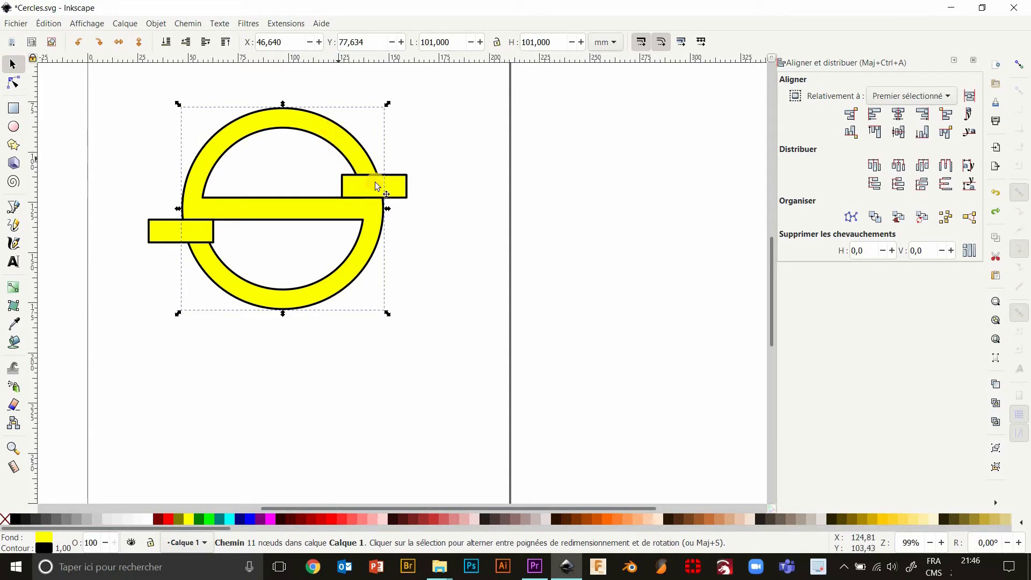
shift+click(395, 188)
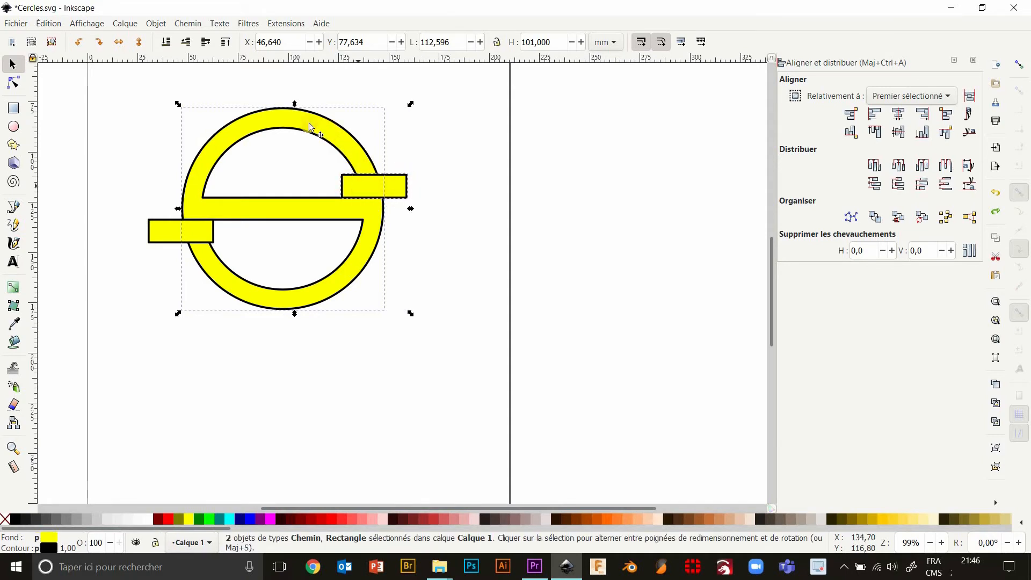
click(188, 23)
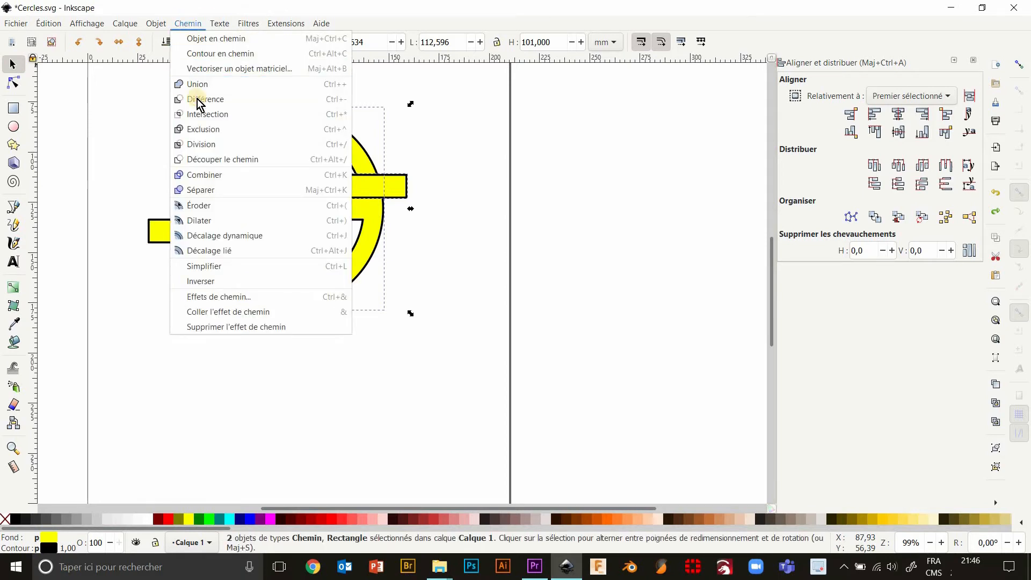
click(198, 98)
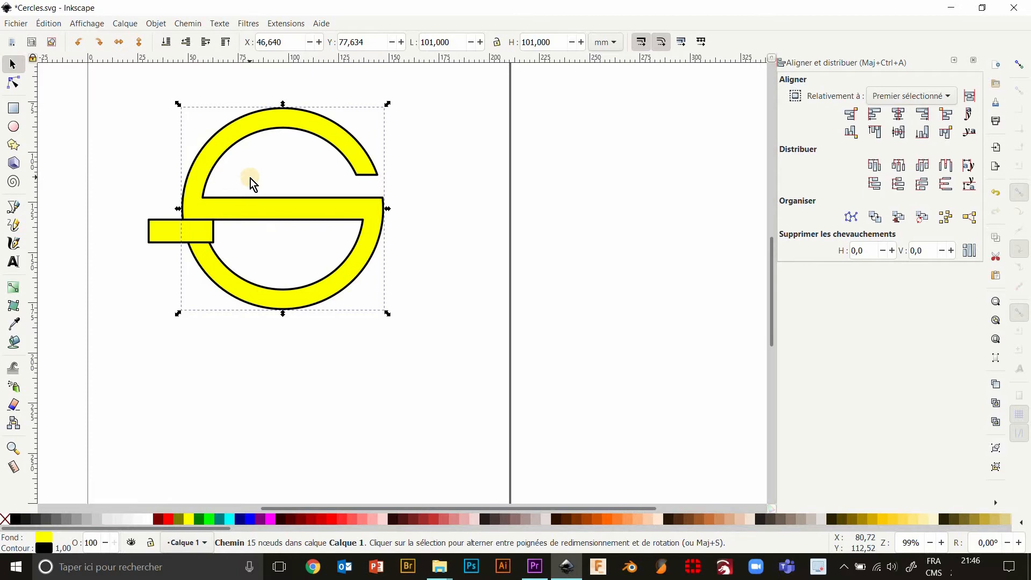
Subtract the lower-left rectangle from the ring shape with Difference to form an S, and deselect it
shift+click(164, 233)
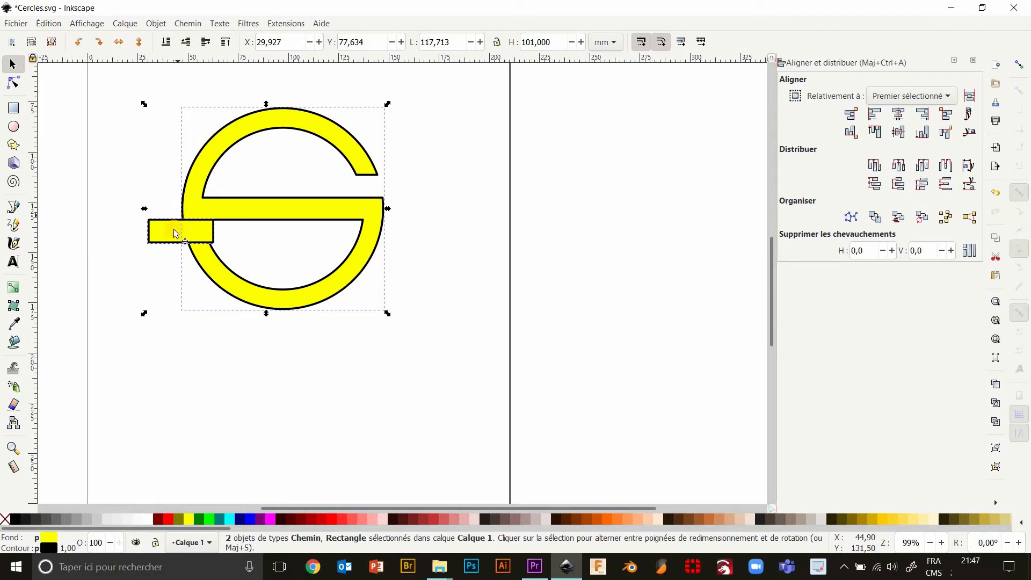
click(190, 24)
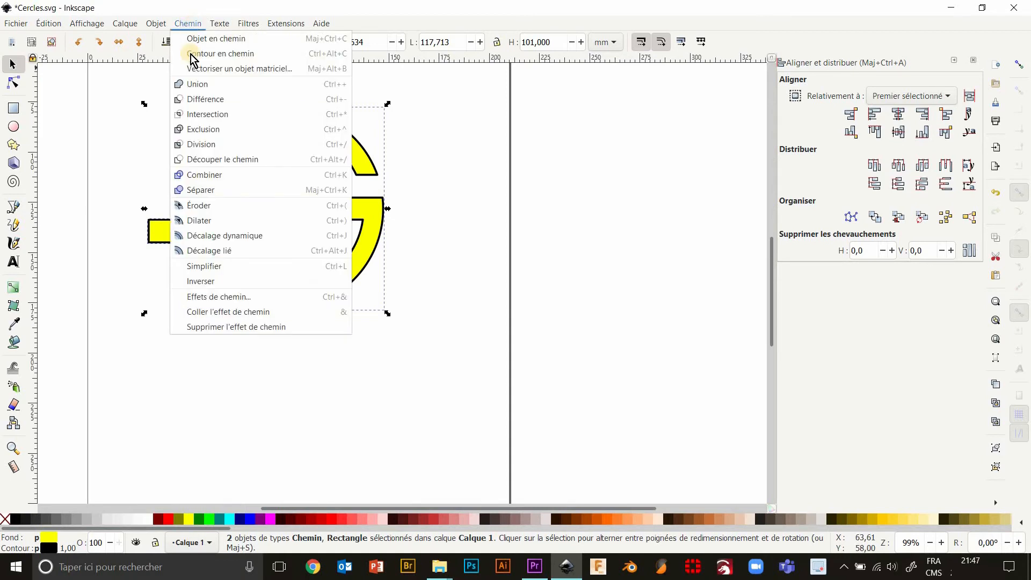
click(196, 97)
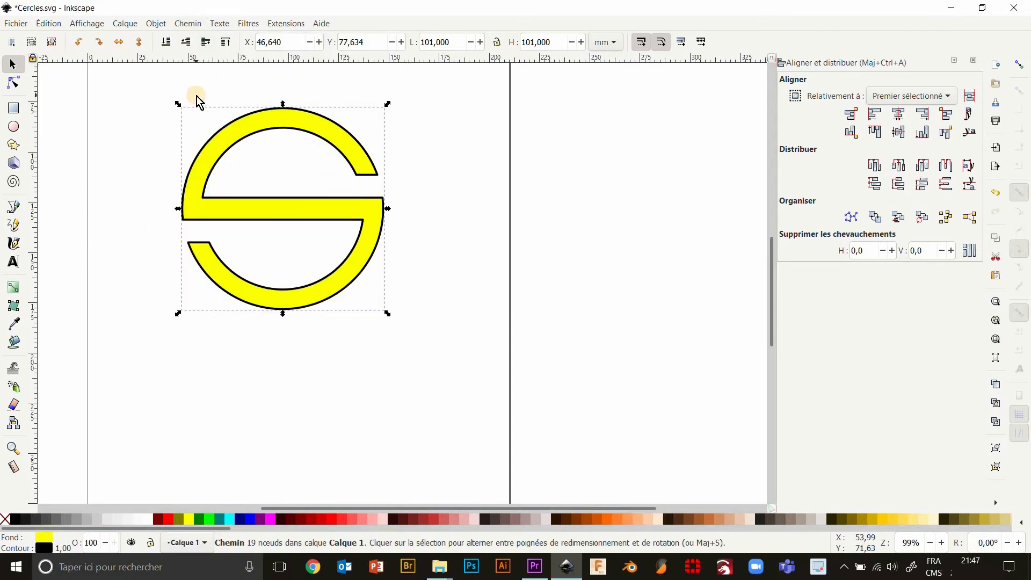
click(427, 151)
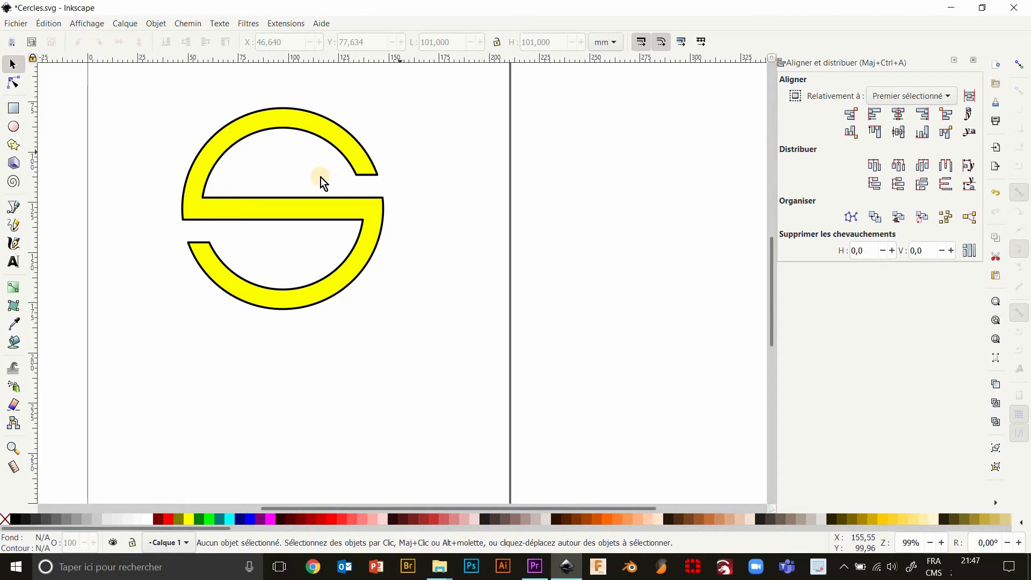
ctrl+scroll(318, 181, down, 1)
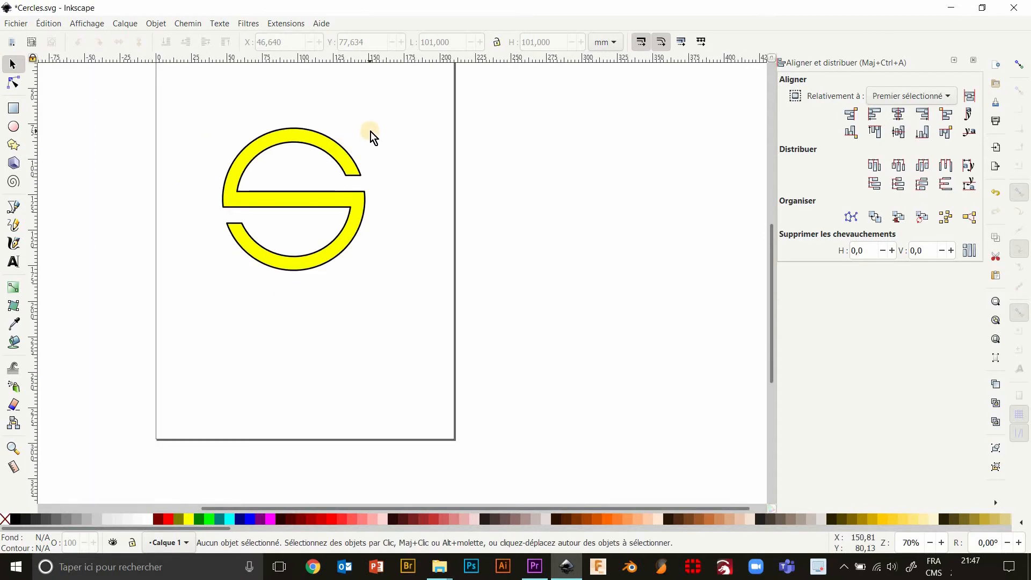
drag(371, 131, 289, 182)
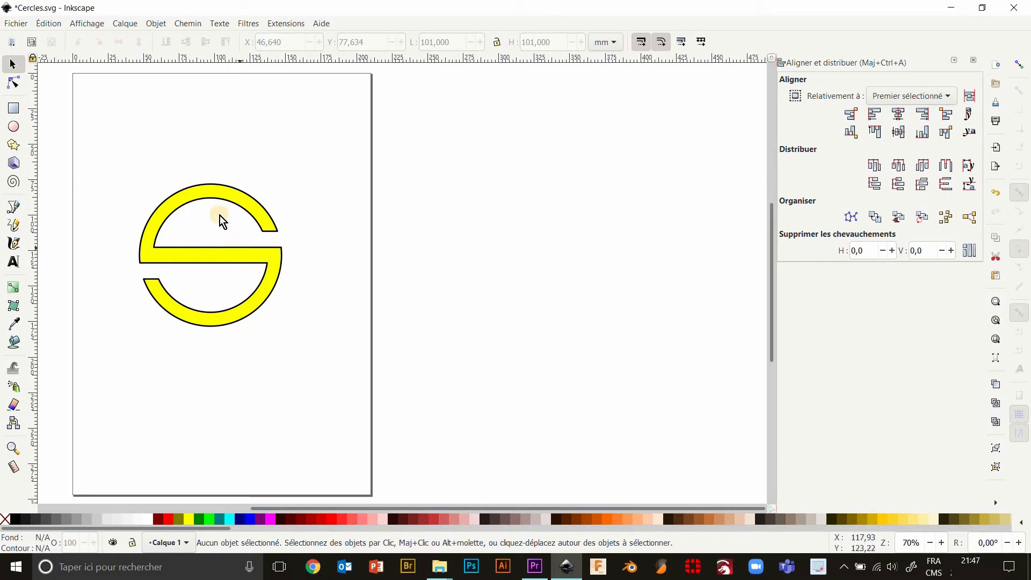
Draw a circle of about 54 mm radius beside the page and open it into a pie shape ending at about 306°
click(225, 189)
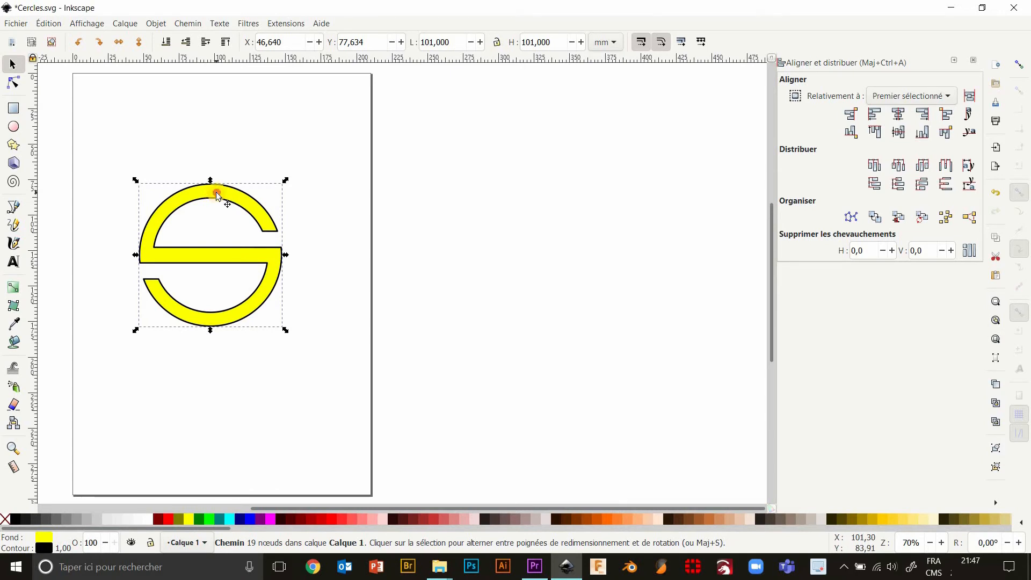
double_click(216, 195)
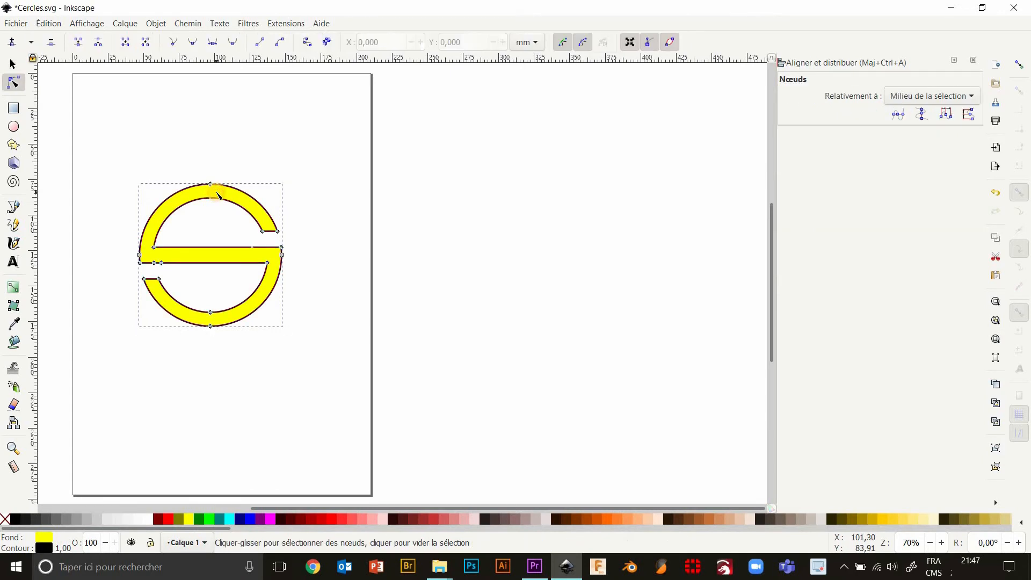
click(13, 129)
drag(439, 192, 593, 344)
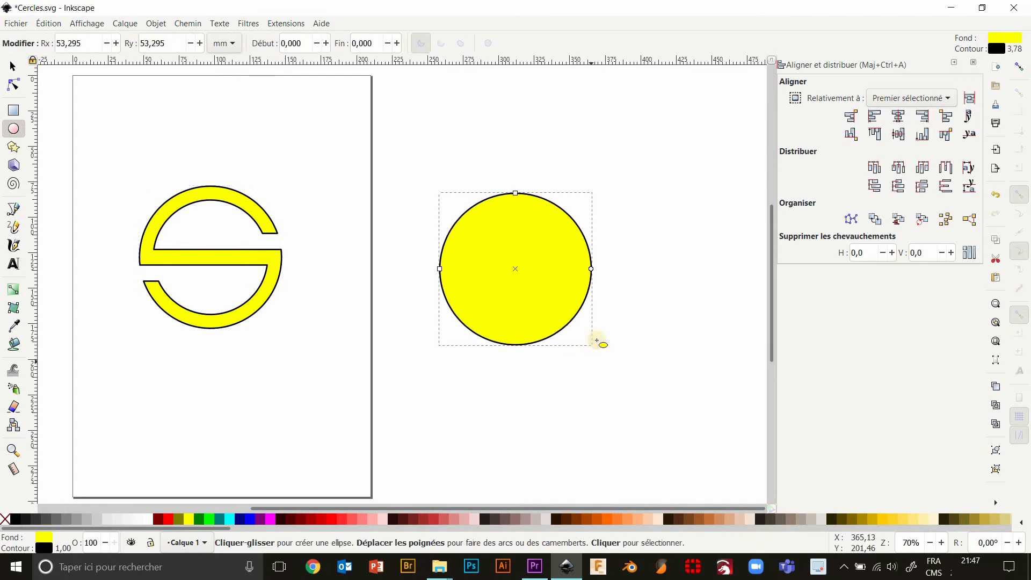
drag(591, 269, 566, 219)
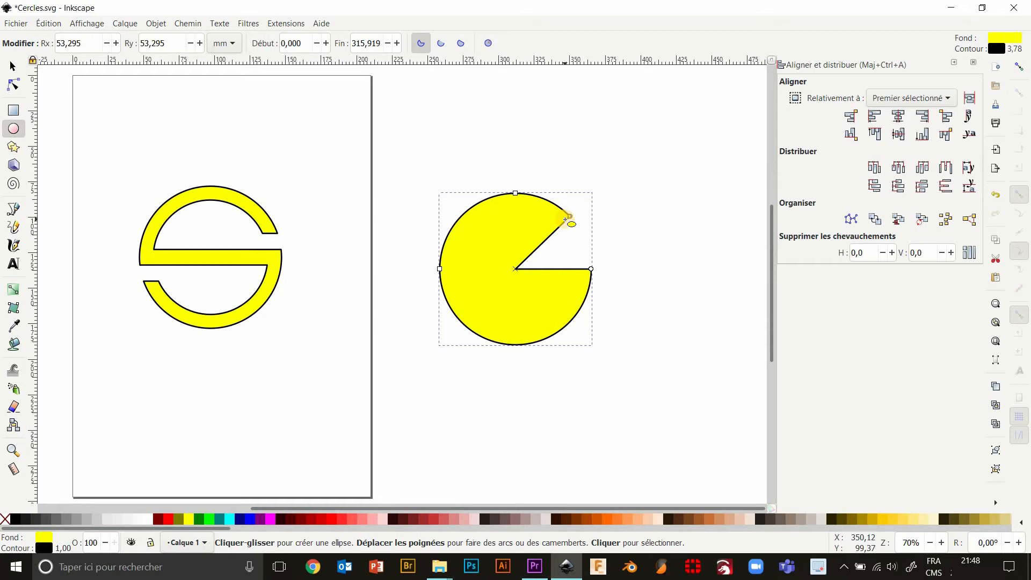
drag(566, 220, 561, 207)
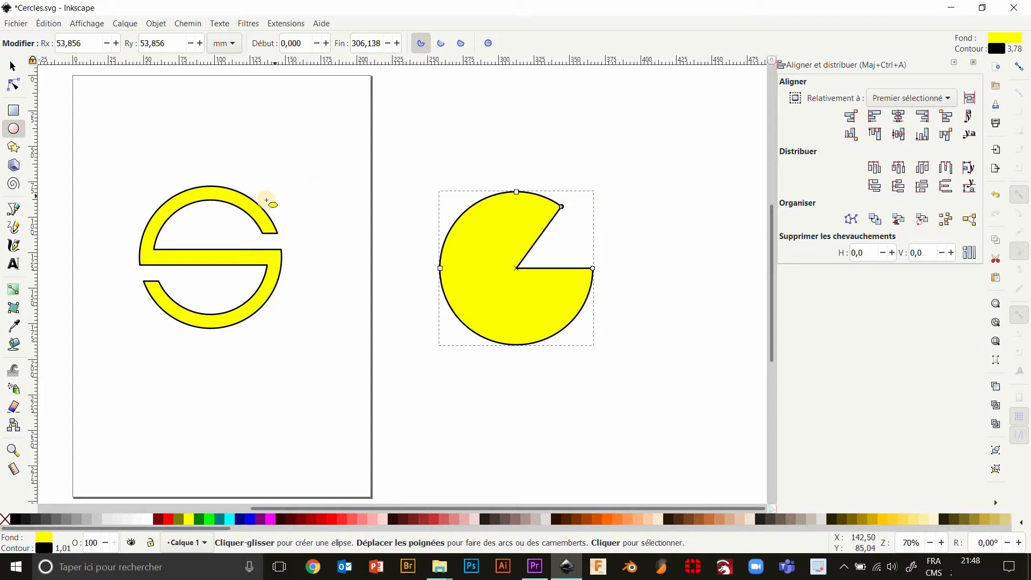
Distort the S path by moving its top outer node up to about Y 49 mm and its left outer node to about X 26, Y 104 mm
click(13, 65)
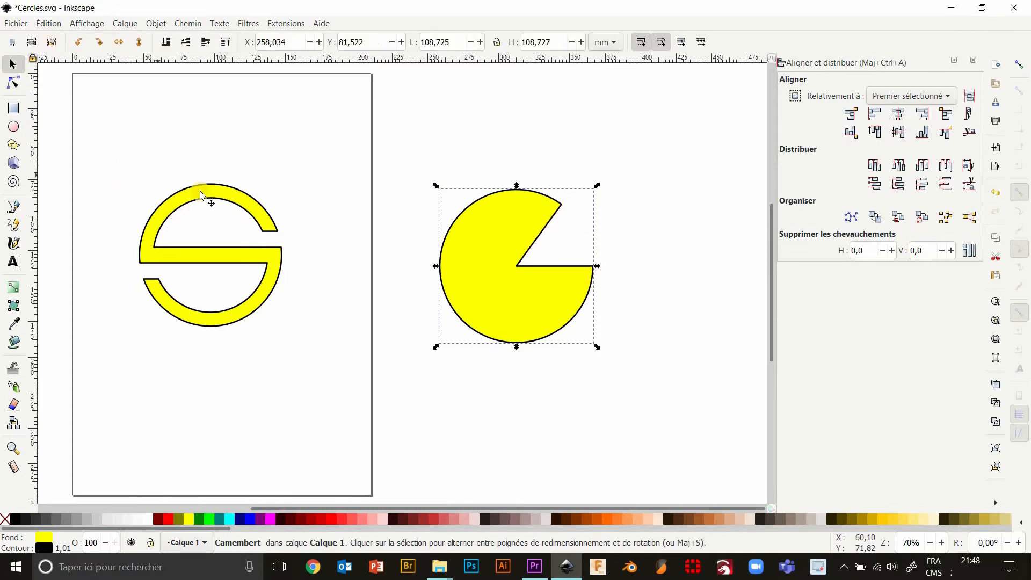
click(213, 192)
double_click(210, 192)
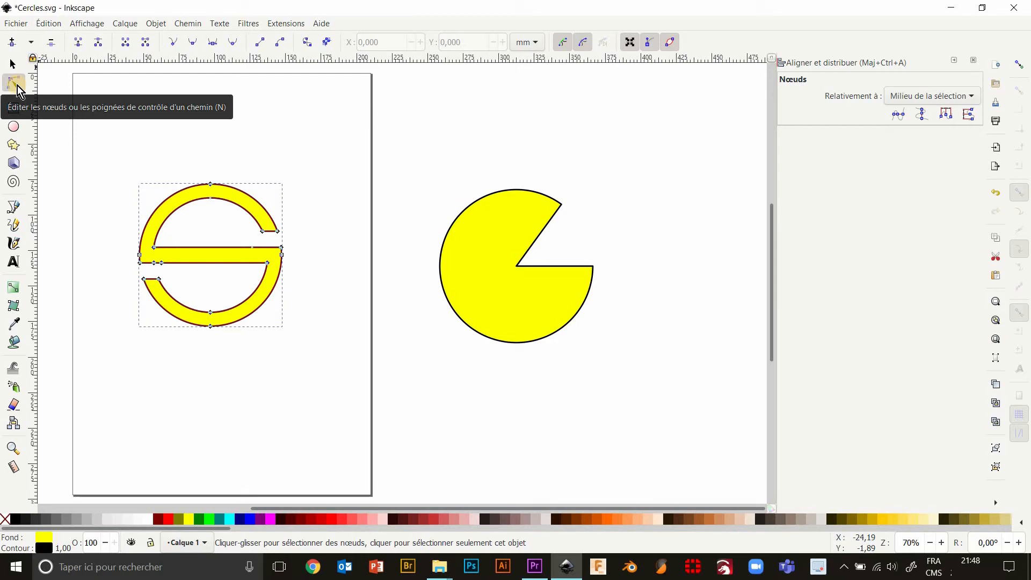
click(210, 185)
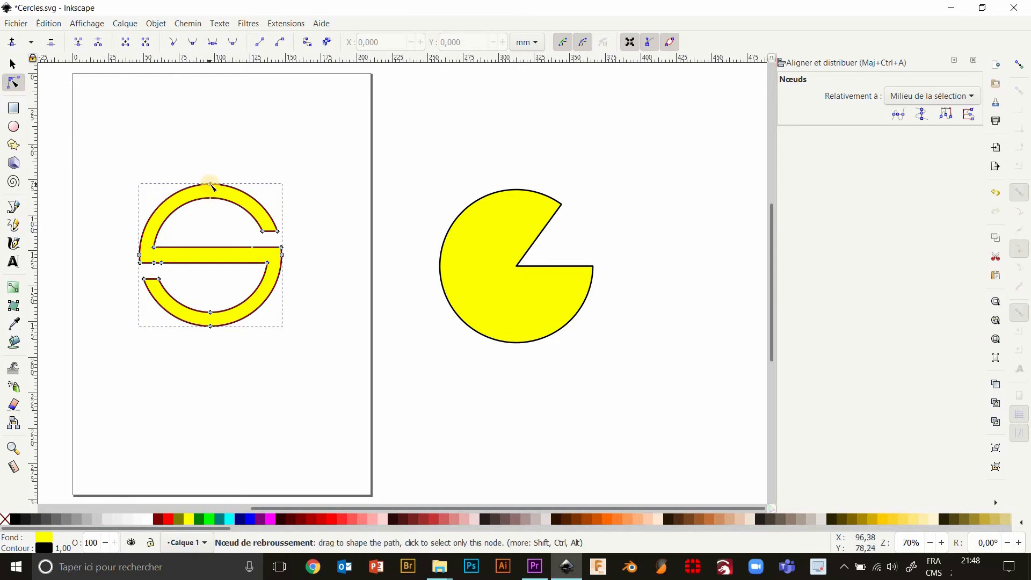
drag(210, 185, 212, 142)
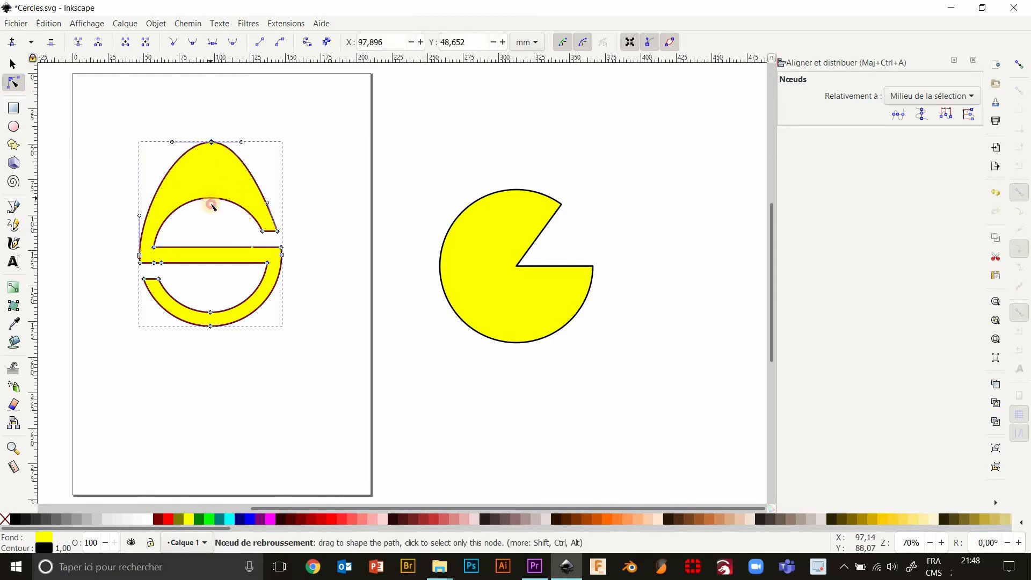
drag(209, 201, 109, 221)
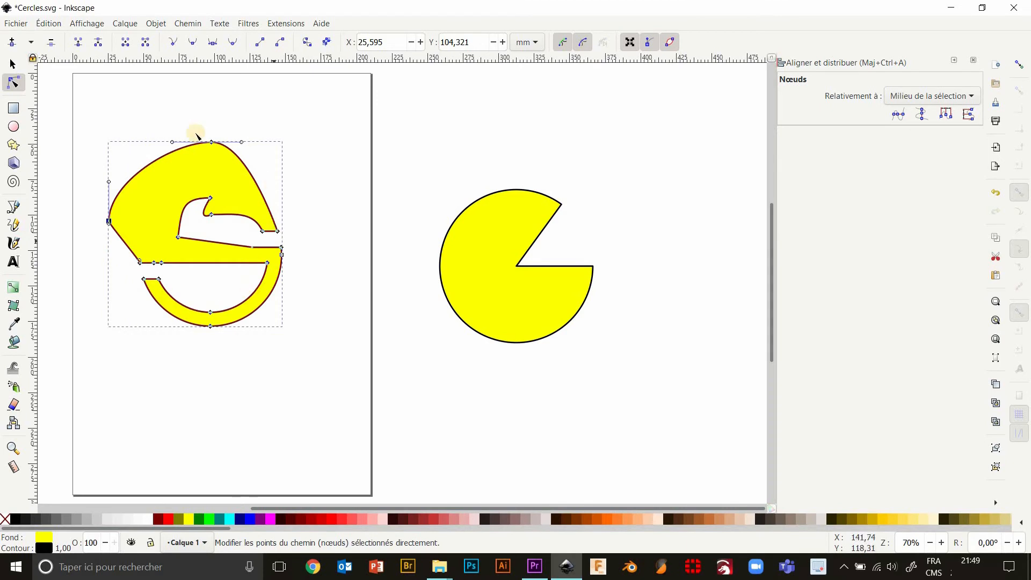
click(510, 225)
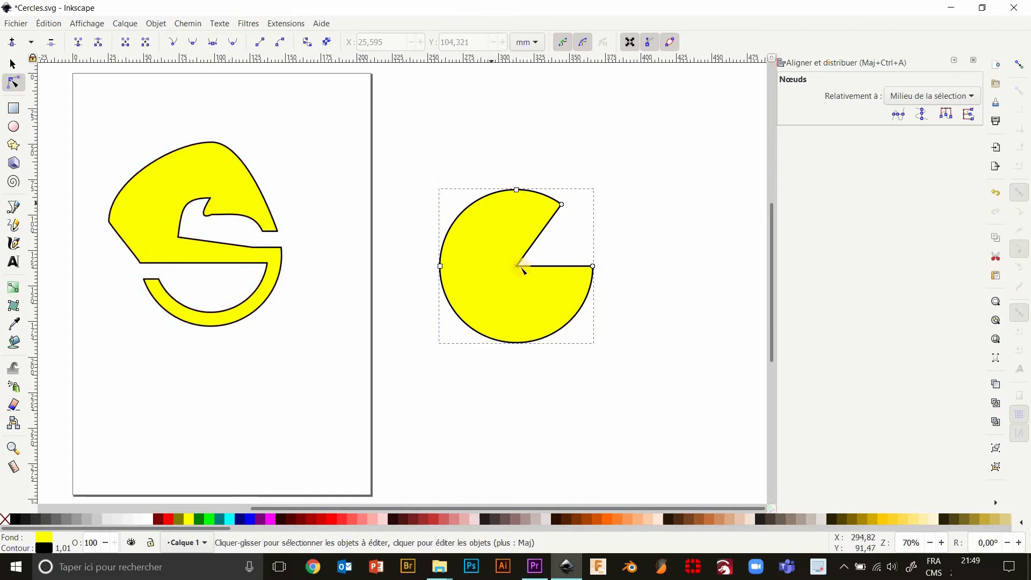
Delete the distorted S path and the pie shape to empty the drawing
key(s)
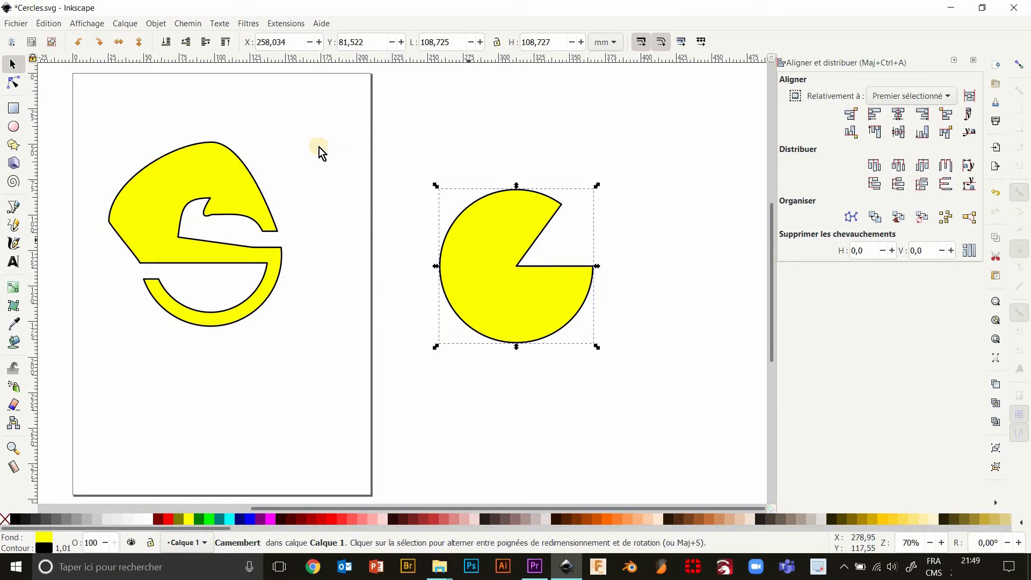
click(195, 177)
key(Delete)
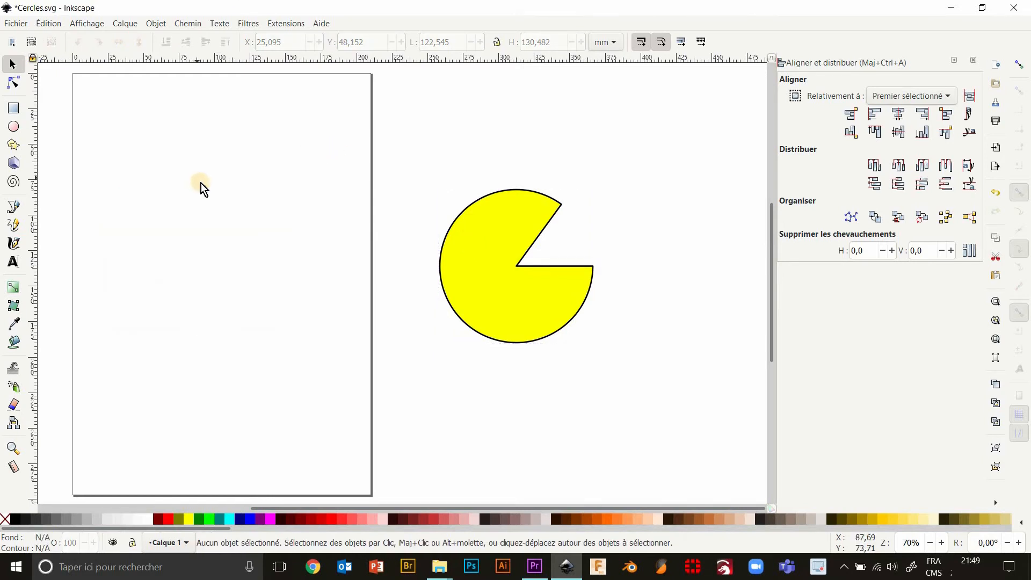
click(499, 248)
key(Delete)
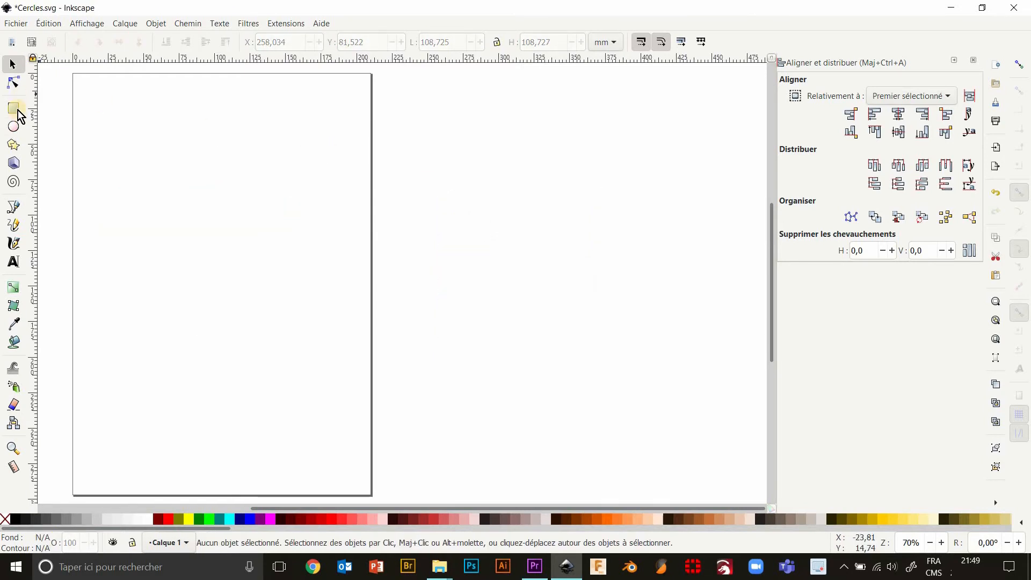
Draw a rounded-corner rectangle about 61 × 54 mm on the page and a pie-shaped ellipse below it with radii about 25.5 × 23.4 mm
click(13, 109)
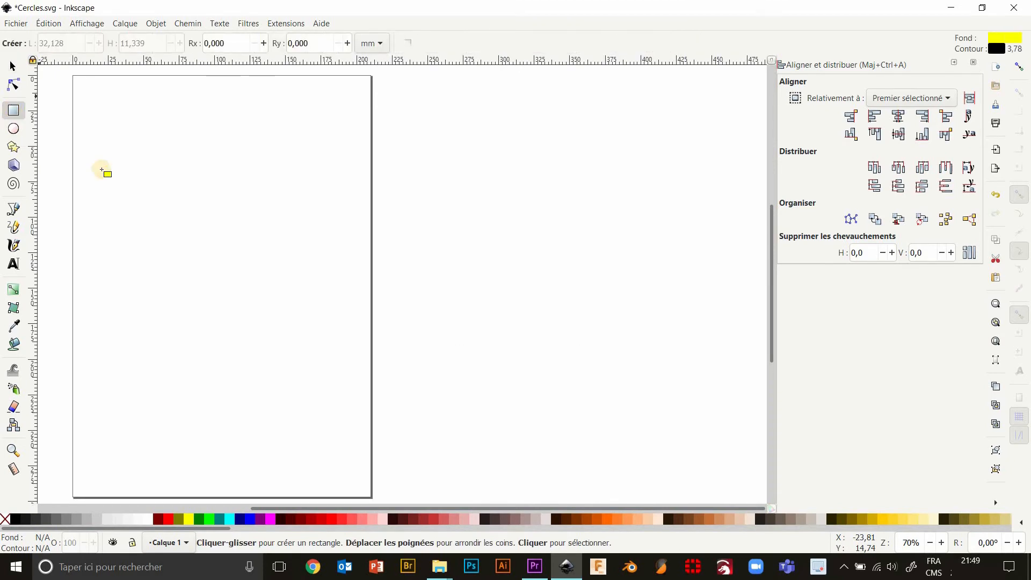
drag(100, 120, 186, 195)
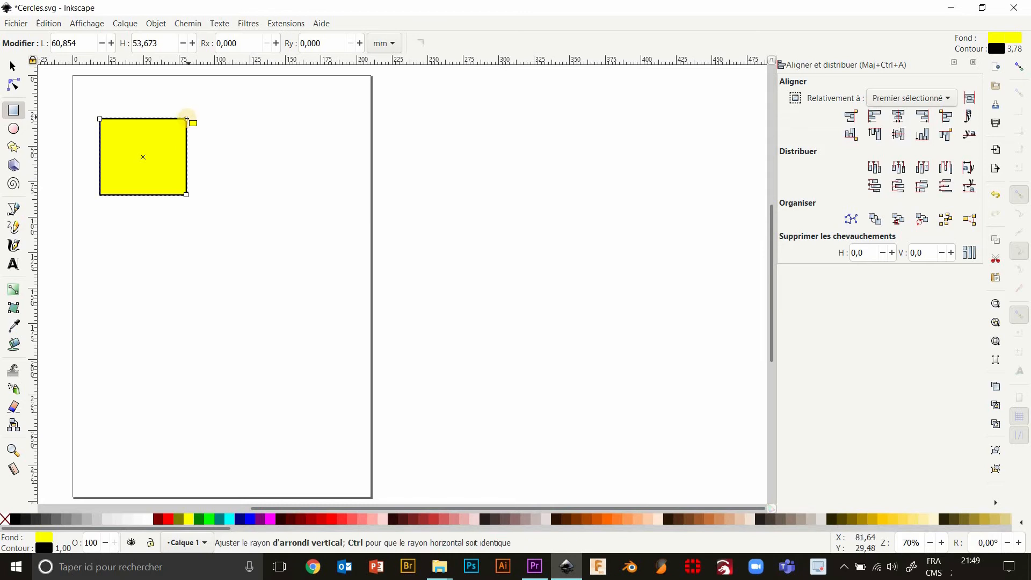
drag(186, 119, 171, 138)
click(13, 129)
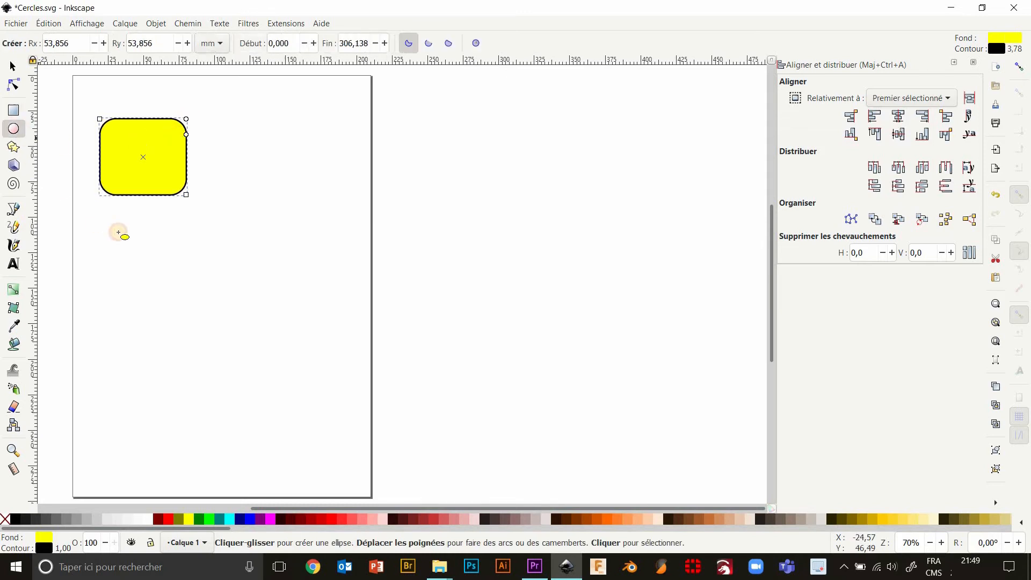
drag(123, 225, 195, 291)
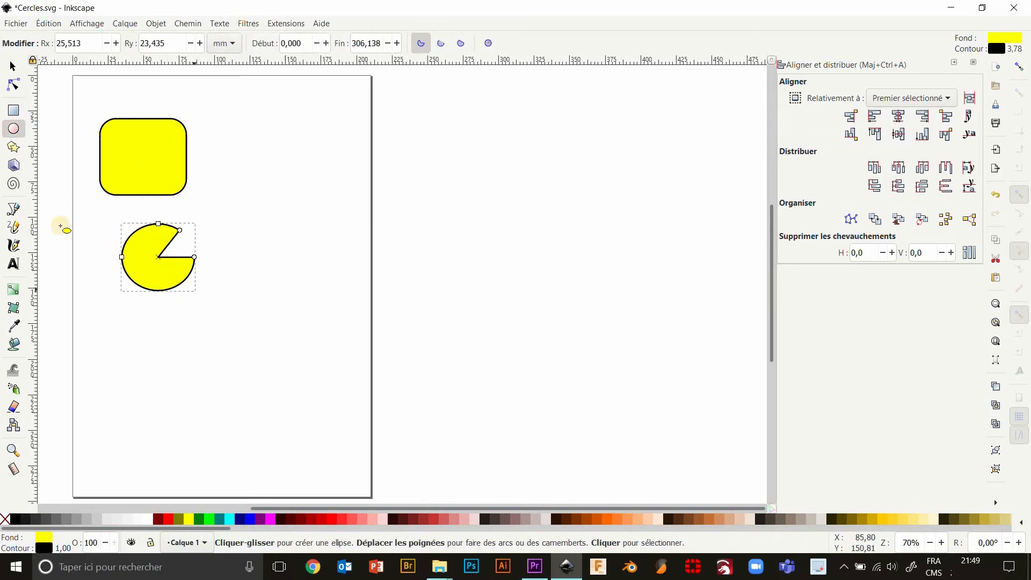
Draw a polygon below the pie shape, raise its corner count to 10 and turn it into a star
click(13, 147)
mouse_move(129, 332)
mouse_down()
mouse_move(172, 356)
mouse_move(159, 321)
mouse_up()
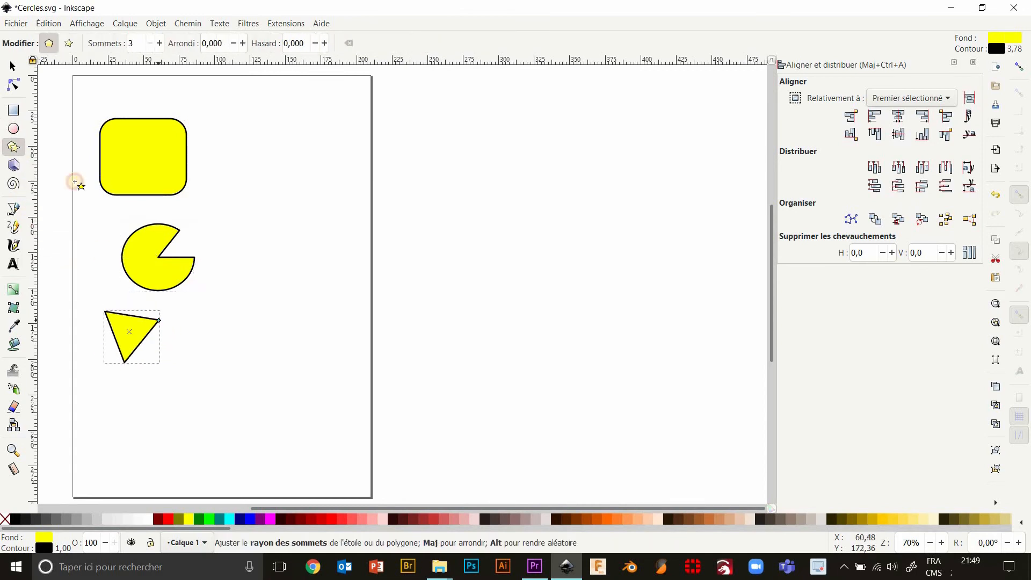
click(160, 43)
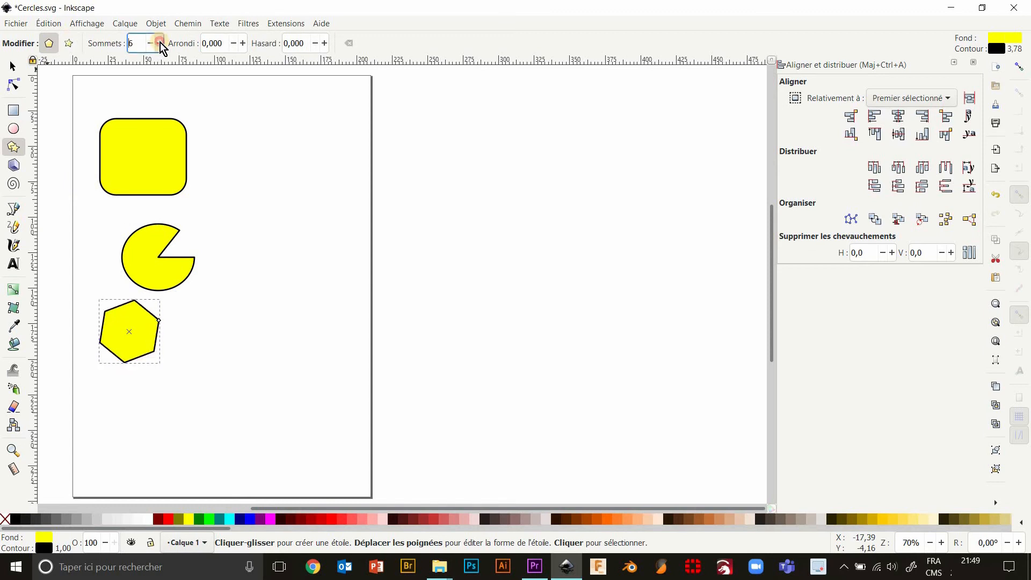
click(68, 44)
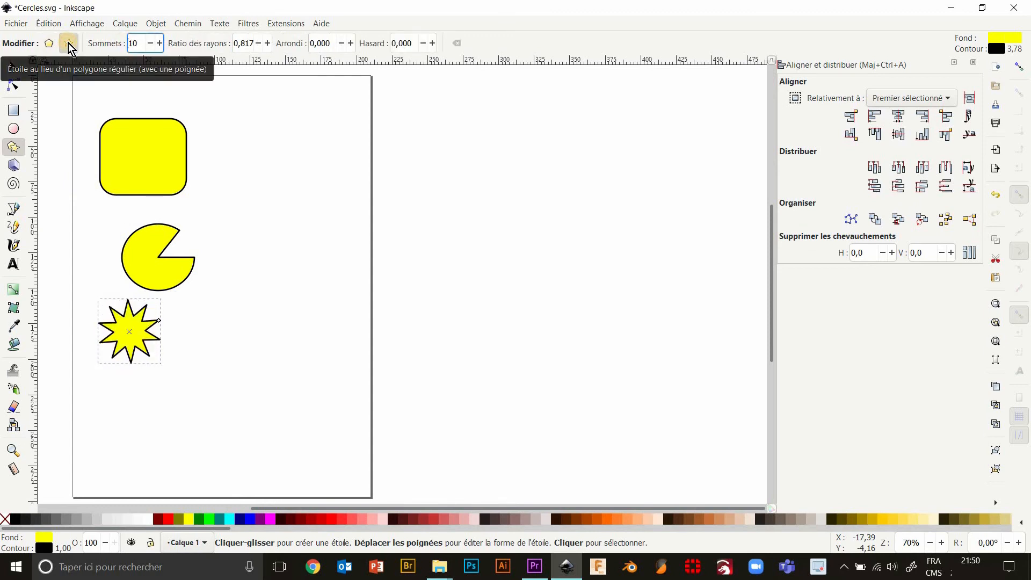
Draw a spiral below the star and set it to 3.80 turns with a divergence of 1.980
click(14, 184)
drag(130, 402, 163, 417)
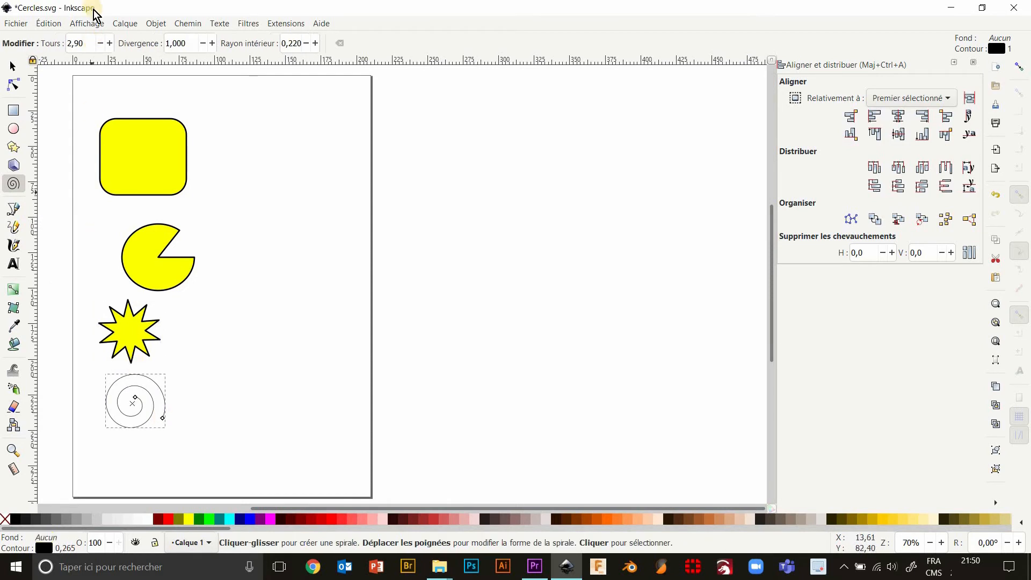
click(108, 42)
click(108, 42)
click(108, 42)
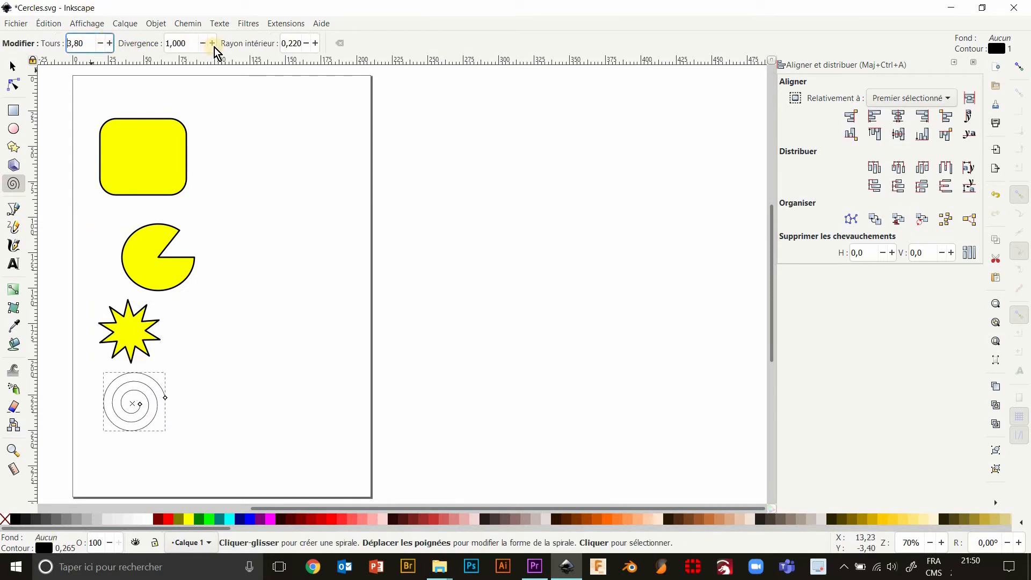
click(213, 43)
click(213, 43)
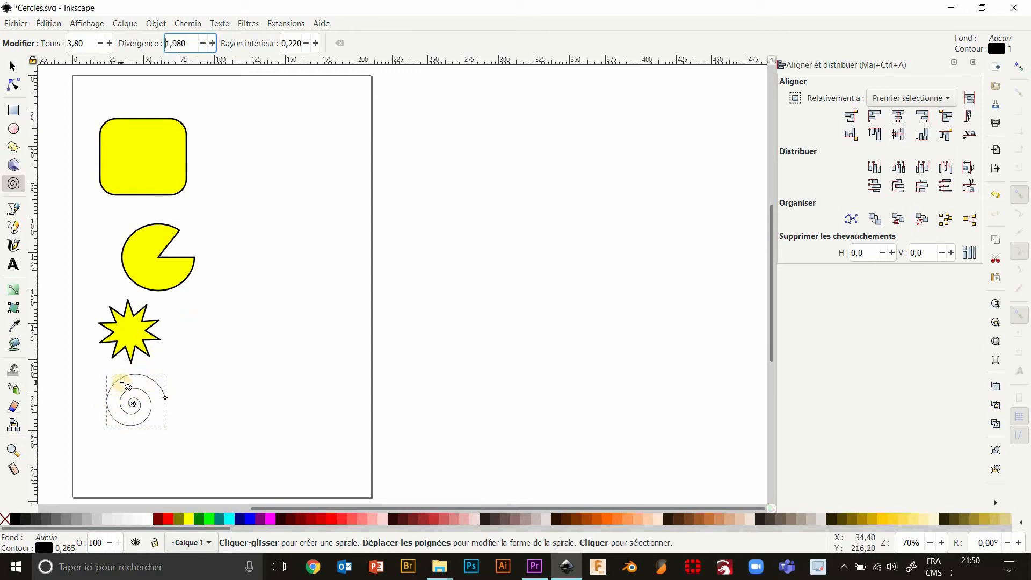
Add the text "Bonjour" below the spiral and enlarge it to about 63 mm wide and 15 mm high
click(16, 269)
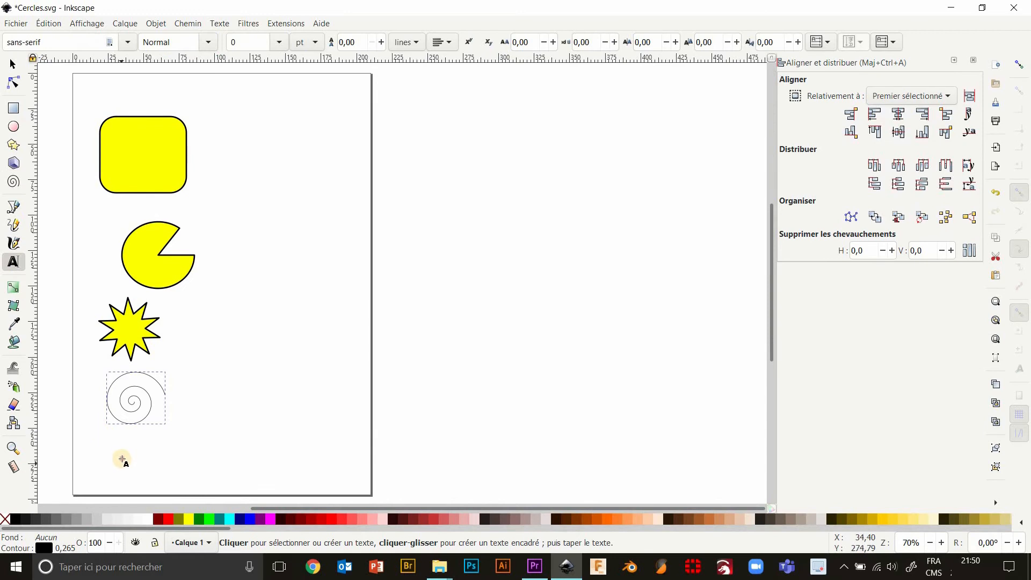
click(122, 451)
text(Bonjour)
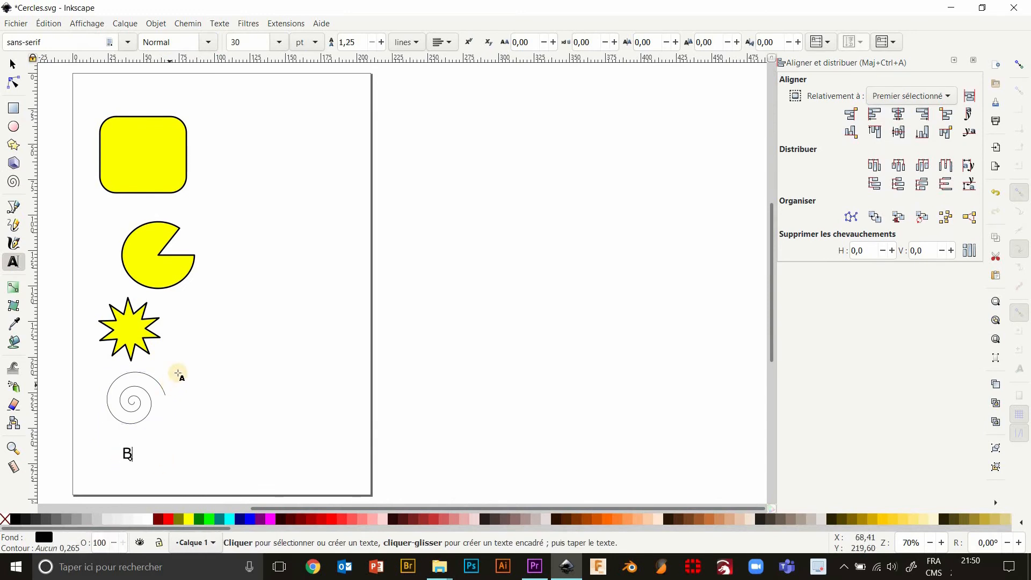
click(13, 64)
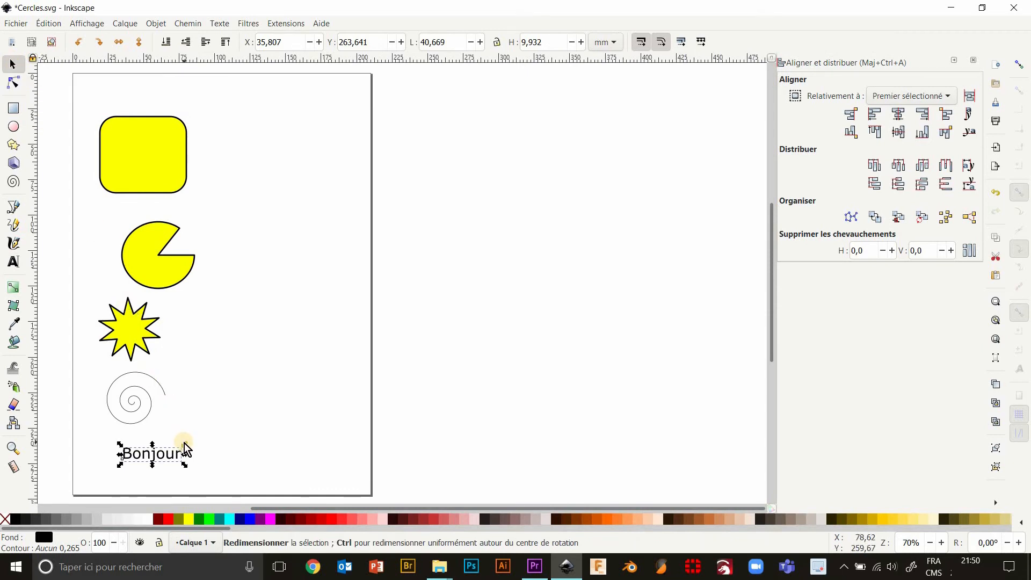
drag(185, 444, 217, 424)
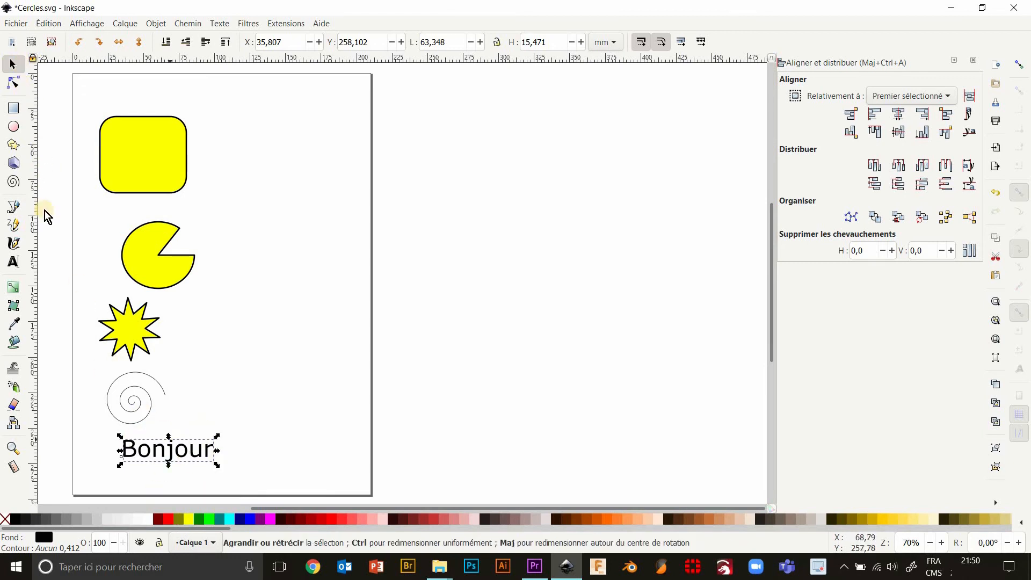
Extend the text to "Bonjour la compagnie" and shift it left so that it fits within the page
double_click(155, 451)
double_click(153, 450)
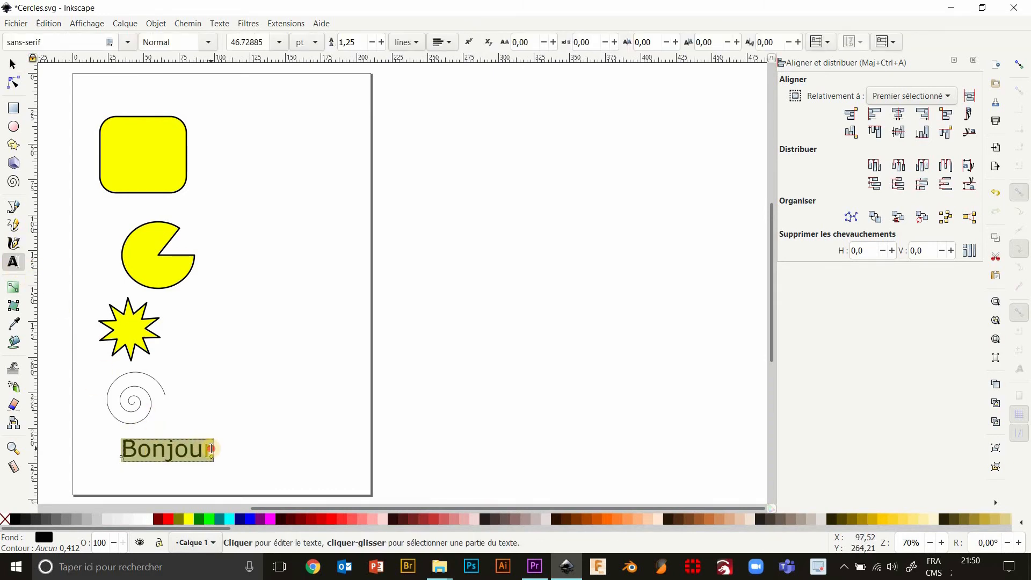
click(211, 448)
text(la c)
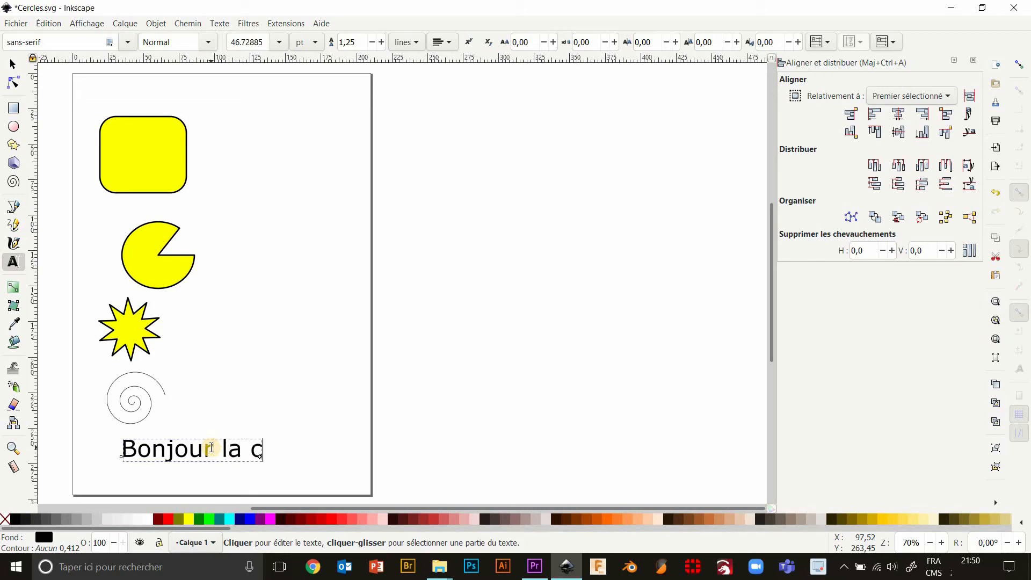
text(ompagnie)
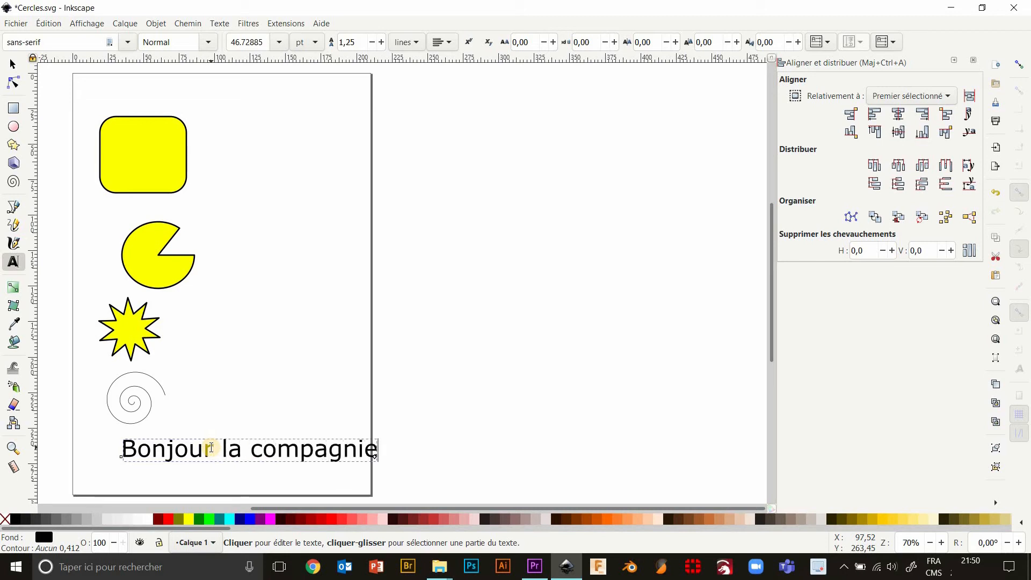
click(13, 65)
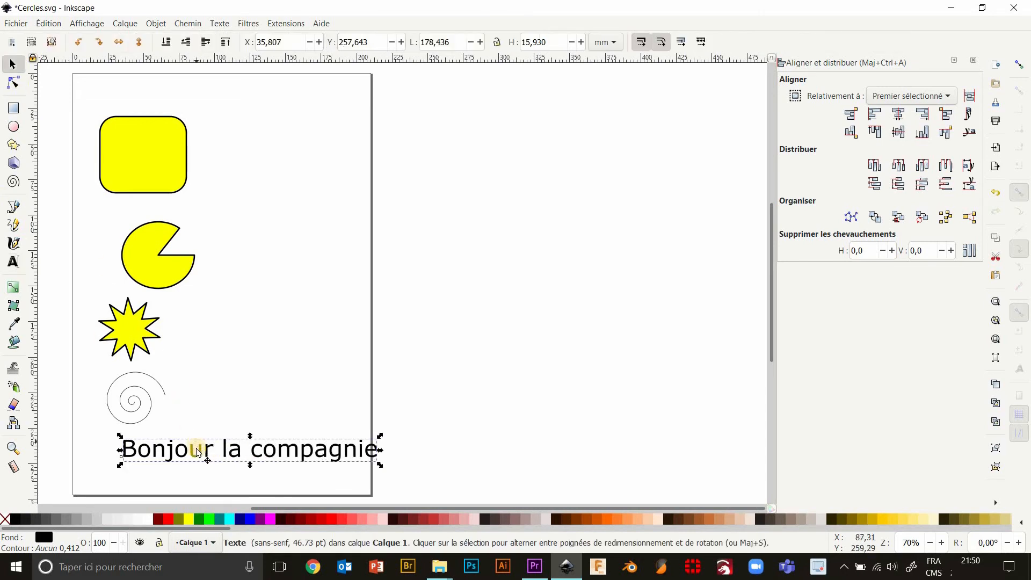
drag(199, 452, 172, 458)
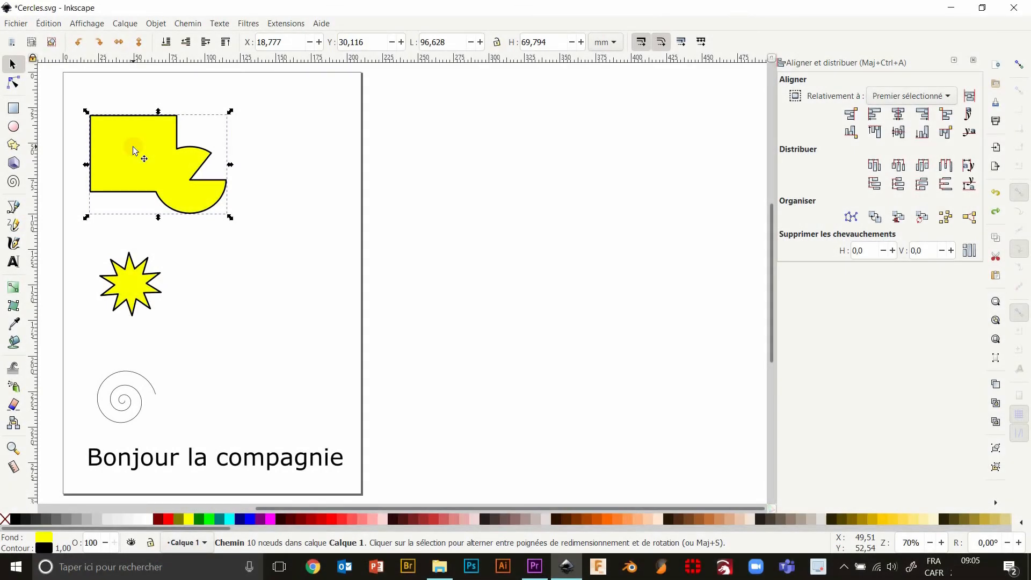
click(186, 23)
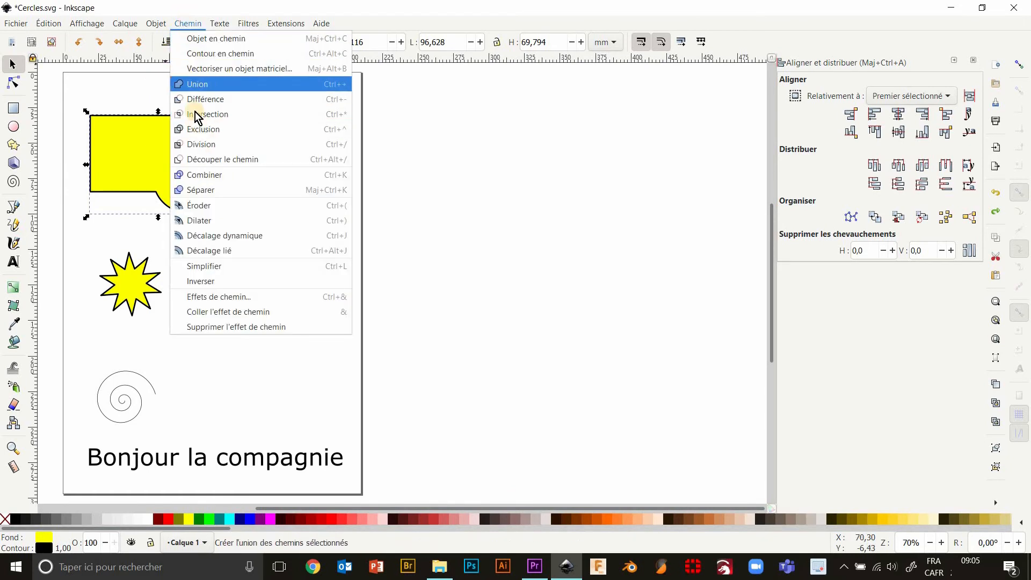
click(188, 24)
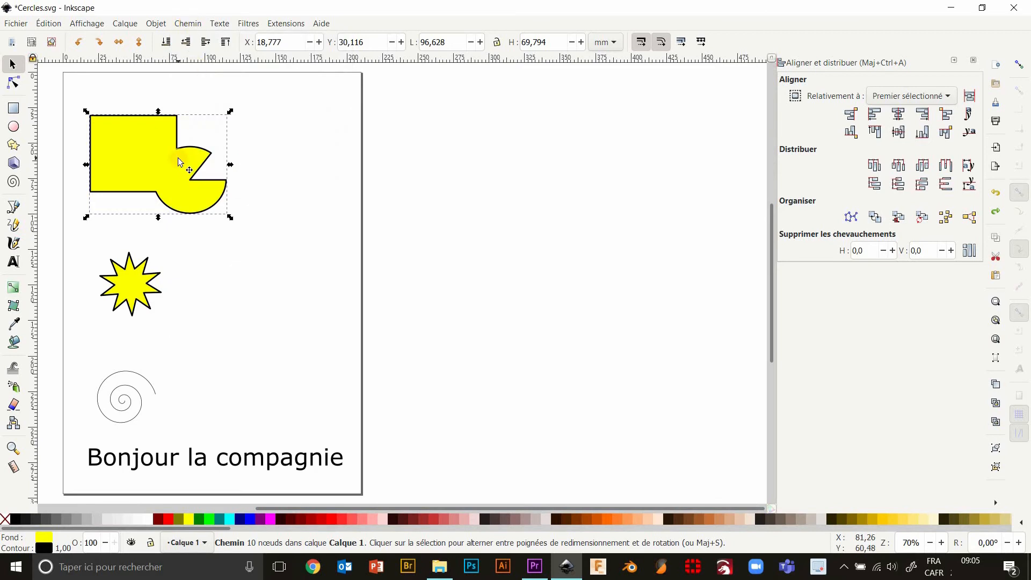
Adjust the 10-pointed star to a spoke ratio of about 0.503 and convert it from an object to a path
click(132, 289)
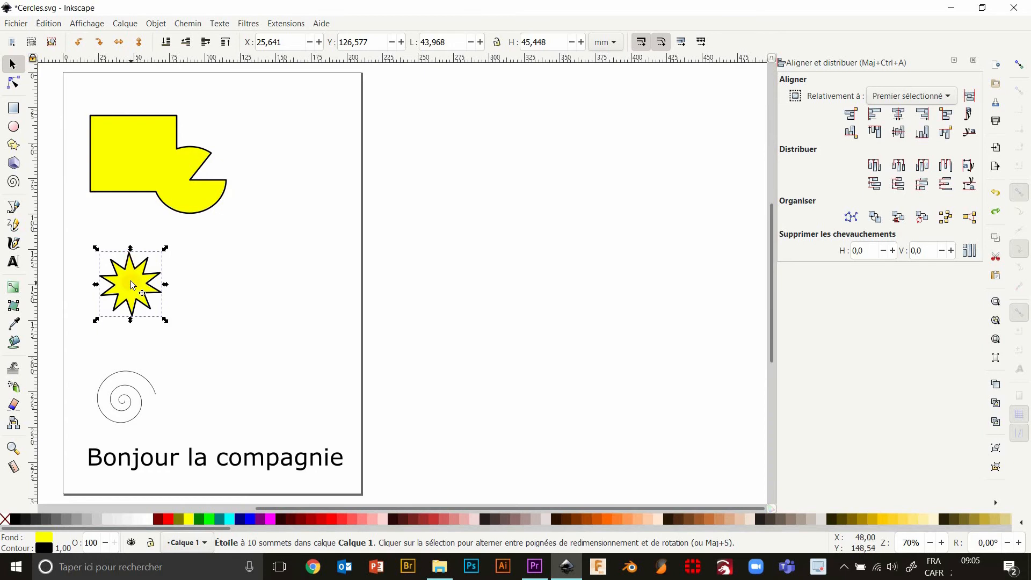
click(14, 146)
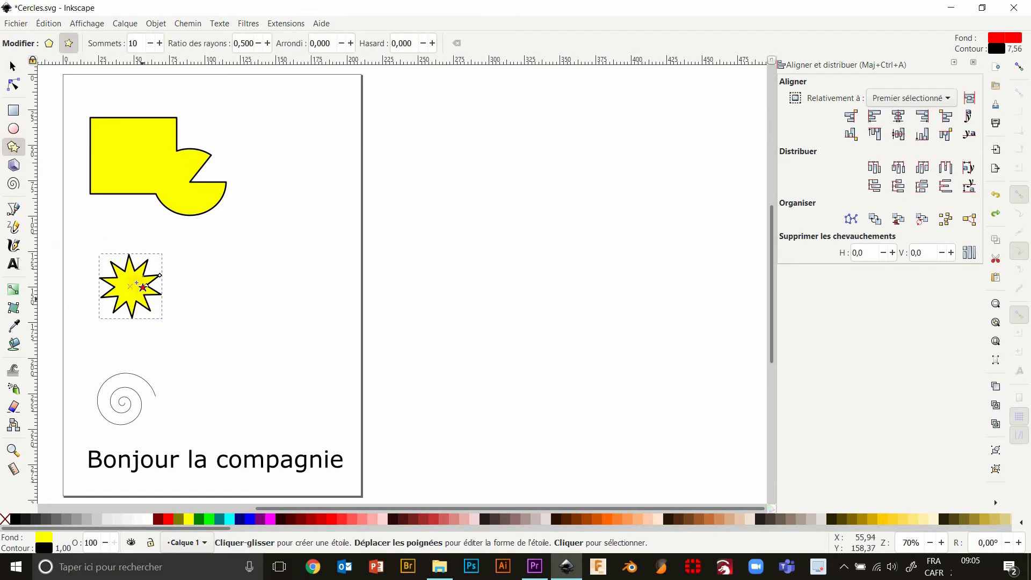
mouse_move(159, 276)
mouse_down()
mouse_move(205, 261)
mouse_move(161, 276)
mouse_up()
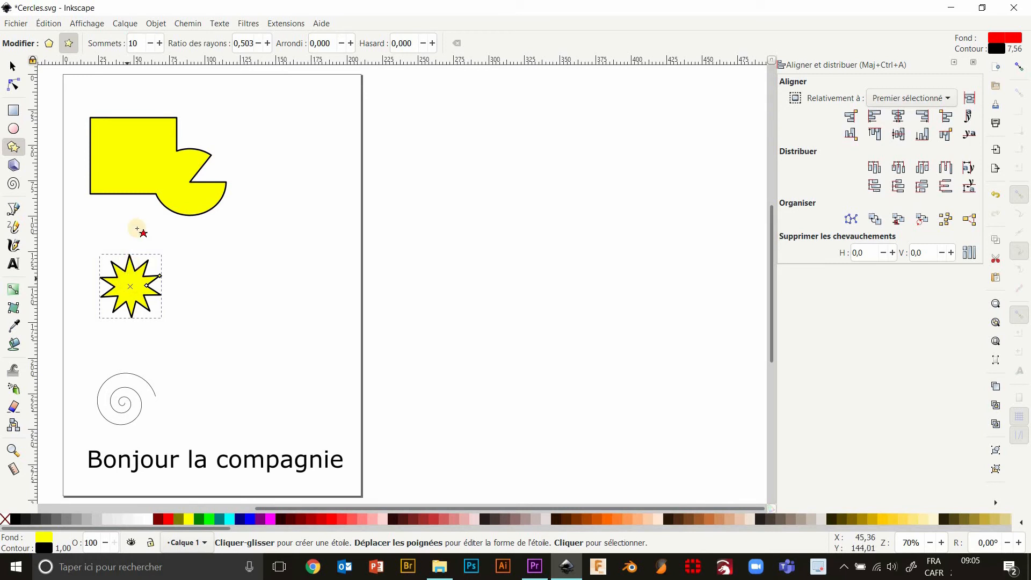
click(191, 25)
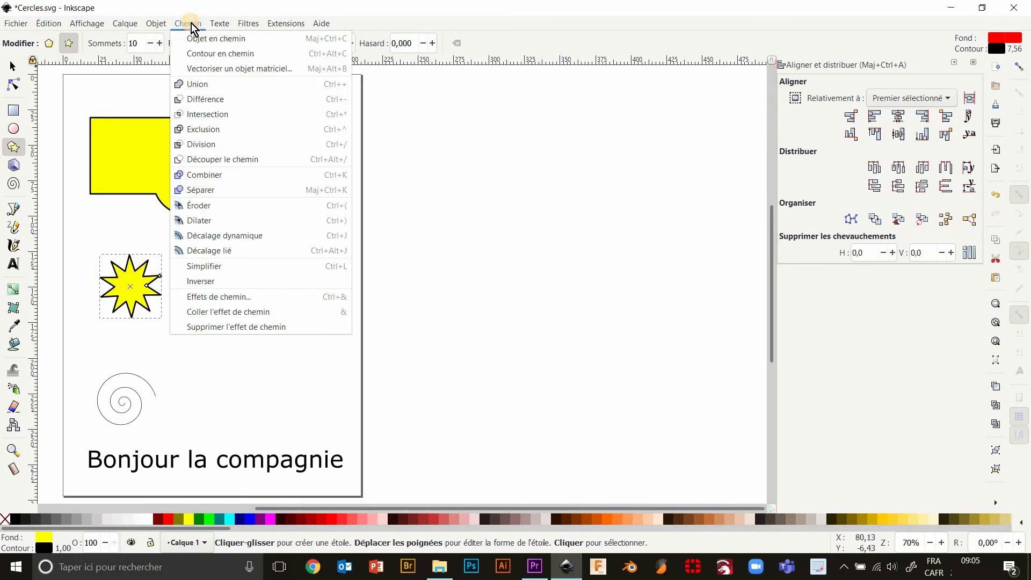
click(216, 39)
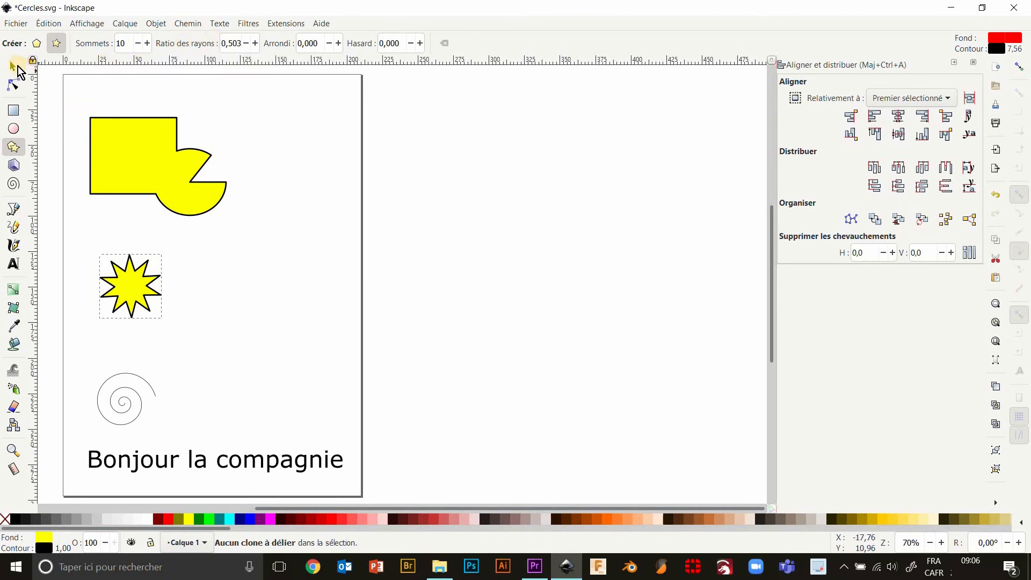
Stretch the star path's upper-right tip node outward to about X 119, Y 125 mm
click(15, 85)
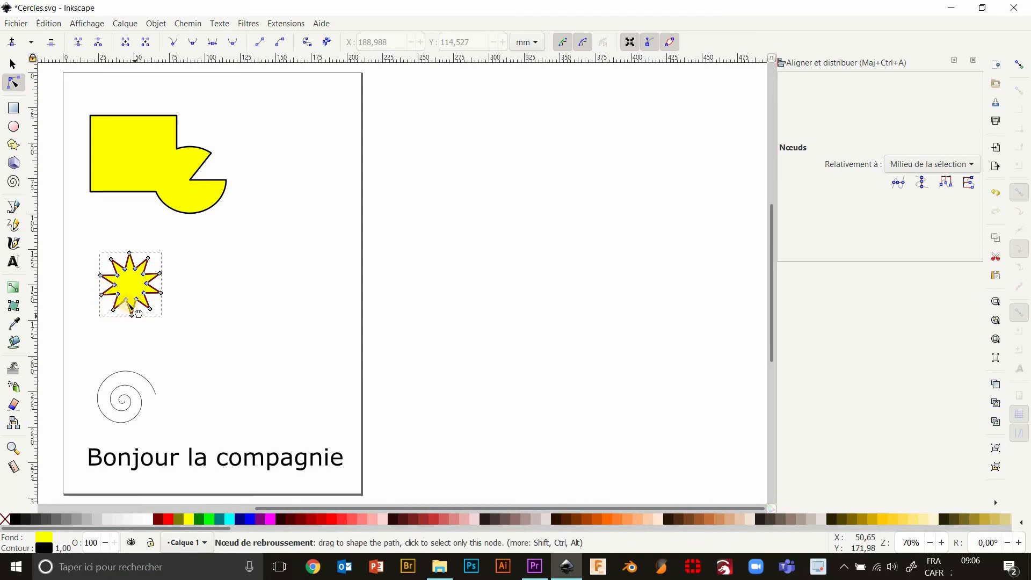
click(161, 275)
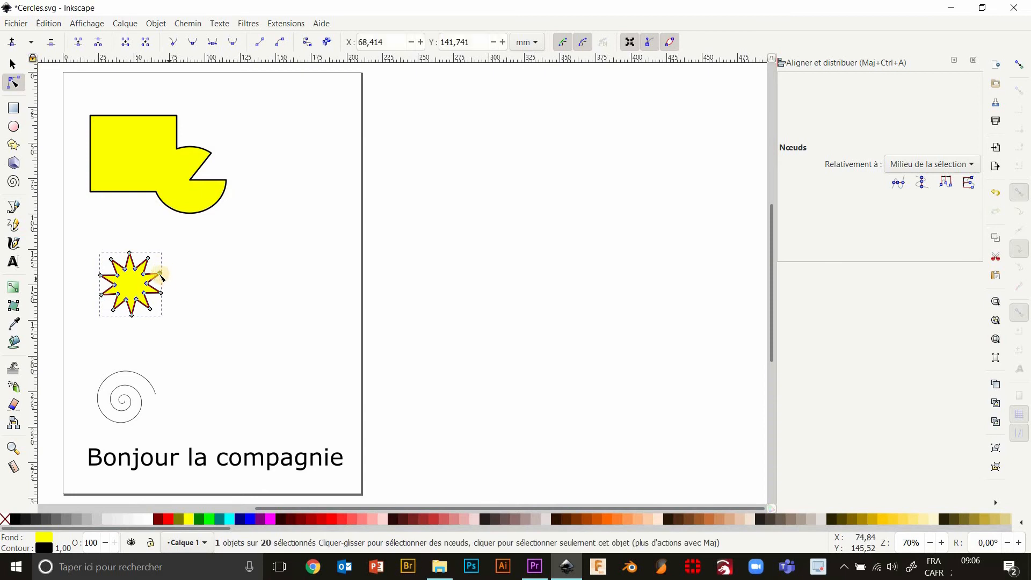
drag(161, 275, 232, 249)
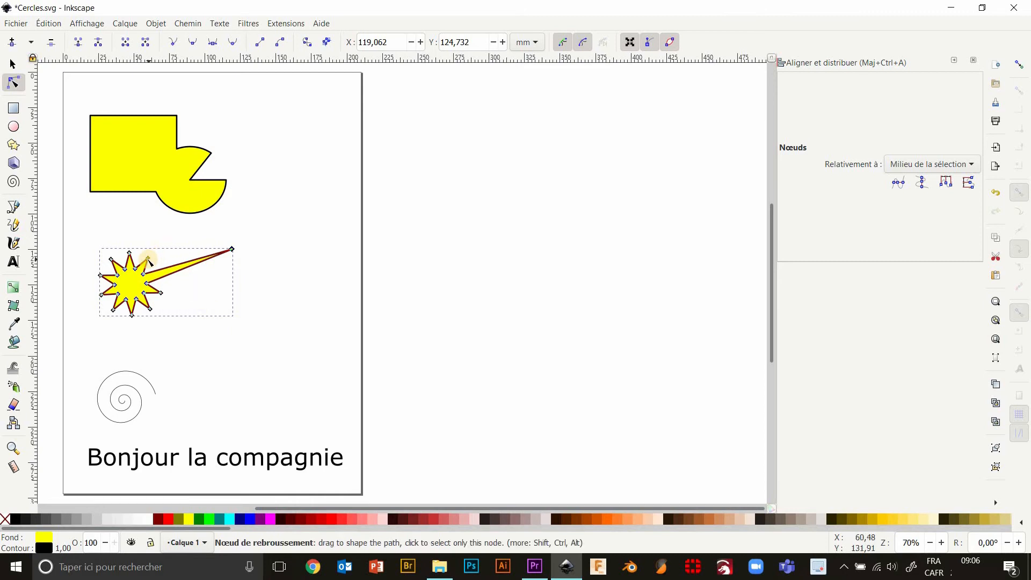
Reshape the star's remaining tips into a comet-like burst about 90 × 50 mm, with longer right-hand points and shorter left-hand ones, and deselect it
click(148, 261)
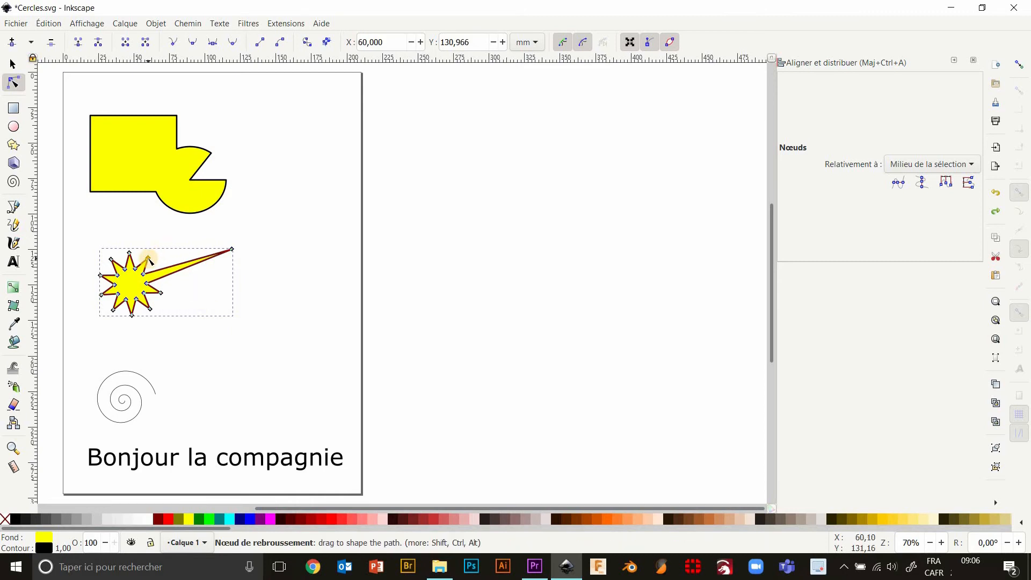
shift+click(130, 253)
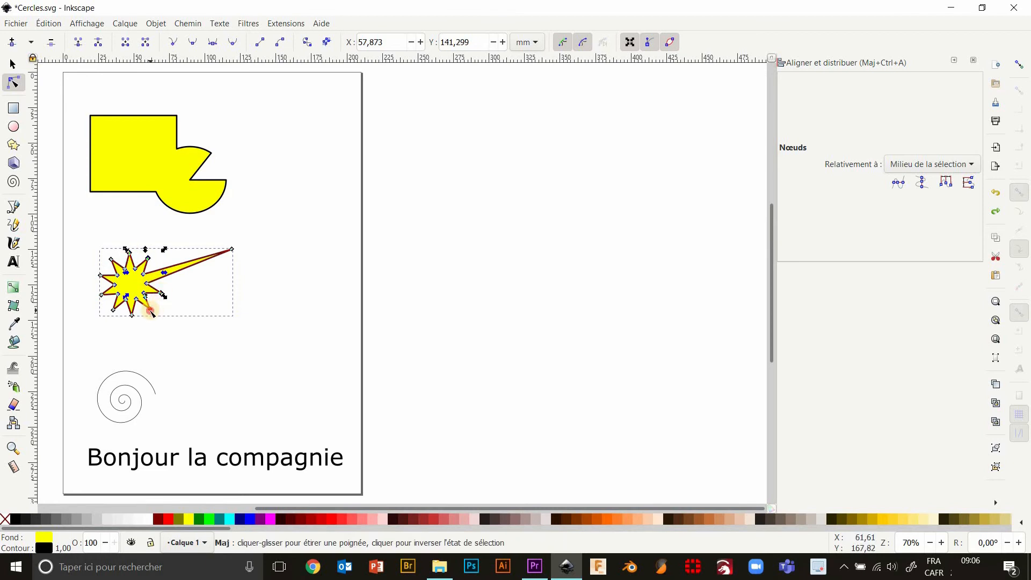
shift+click(160, 293)
drag(160, 293, 187, 283)
drag(111, 259, 120, 253)
mouse_move(131, 315)
mouse_down()
mouse_move(141, 312)
mouse_move(129, 312)
mouse_up()
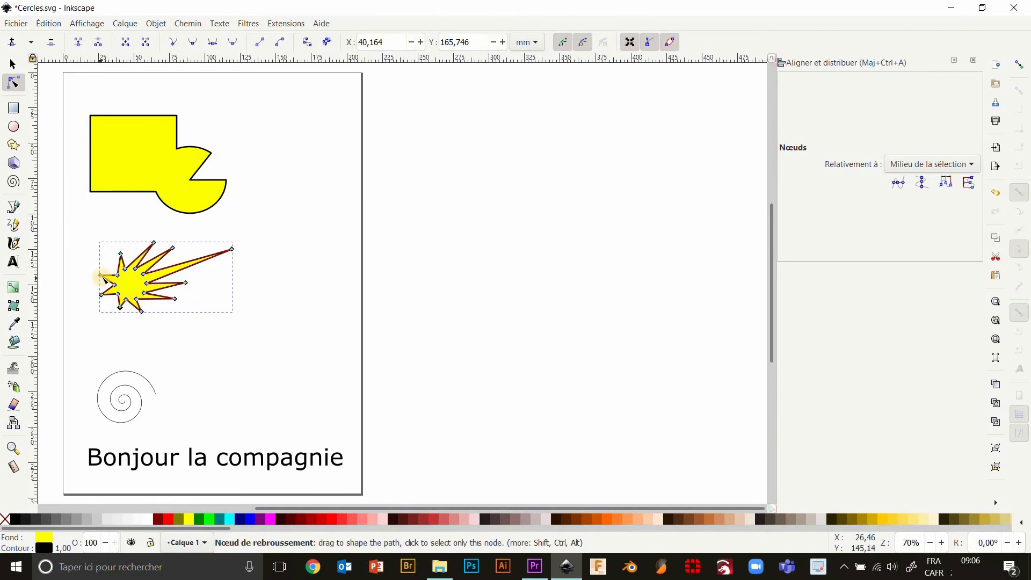
drag(101, 276, 105, 293)
click(230, 333)
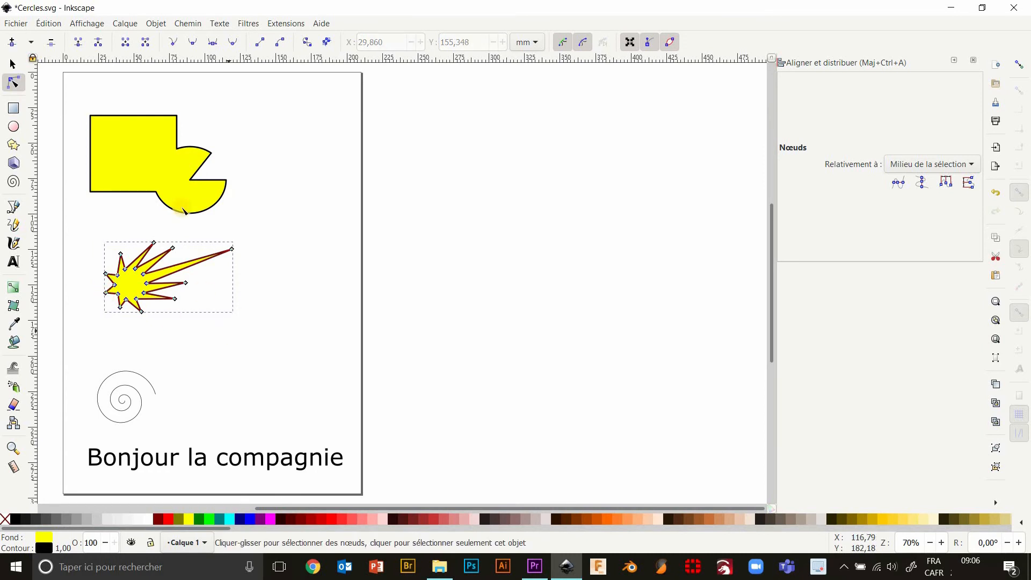
key(s)
click(269, 178)
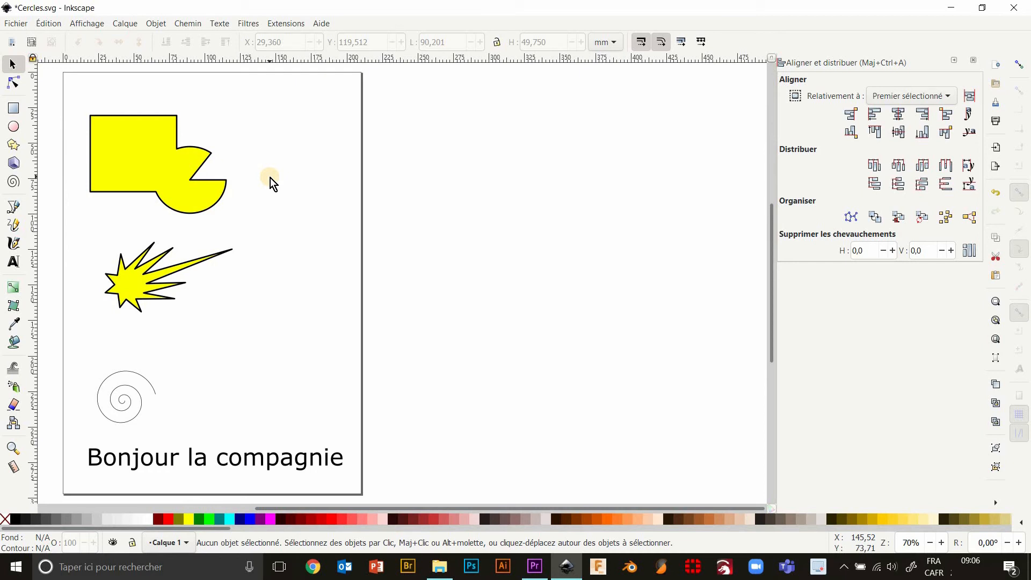
Convert the spiral from an object to a path
click(133, 423)
click(172, 415)
click(138, 396)
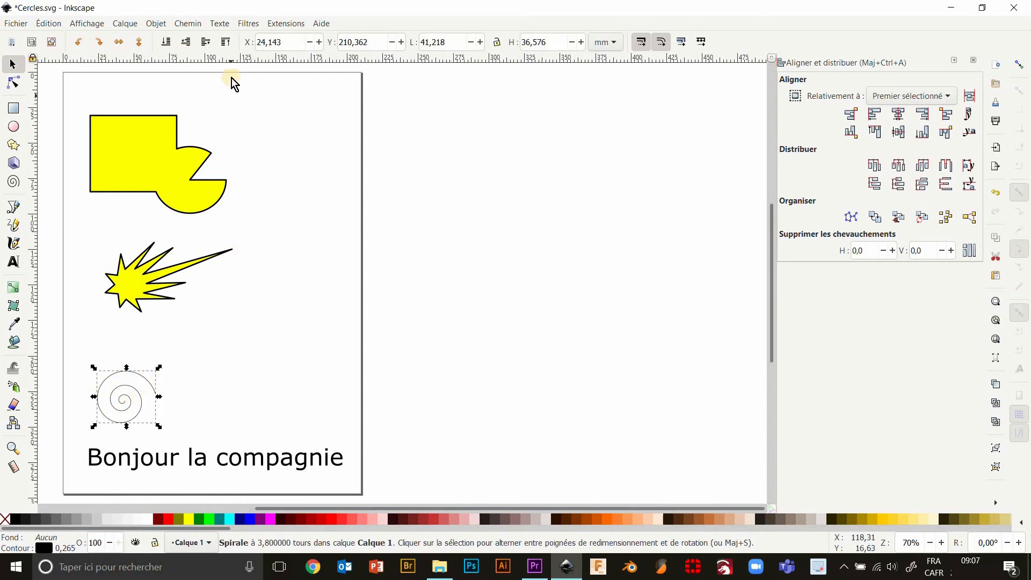
click(189, 24)
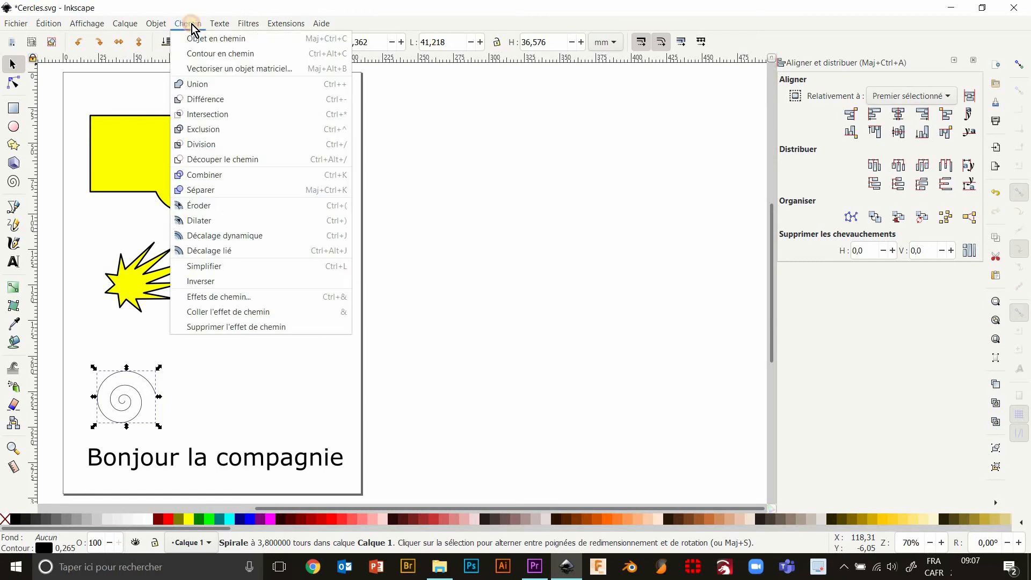
click(202, 44)
Pull the spiral path's outer end node out to about X 128, Y 238 mm and bend its handles into a flowing tail
click(13, 82)
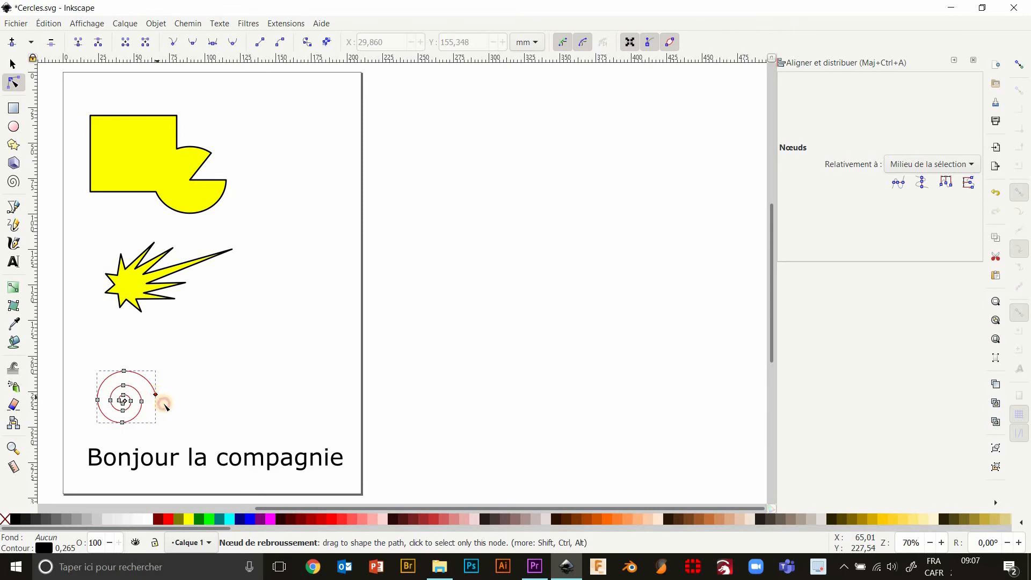
mouse_move(164, 403)
mouse_down()
mouse_move(207, 414)
mouse_move(257, 407)
mouse_move(230, 397)
mouse_move(212, 414)
mouse_move(172, 416)
mouse_up()
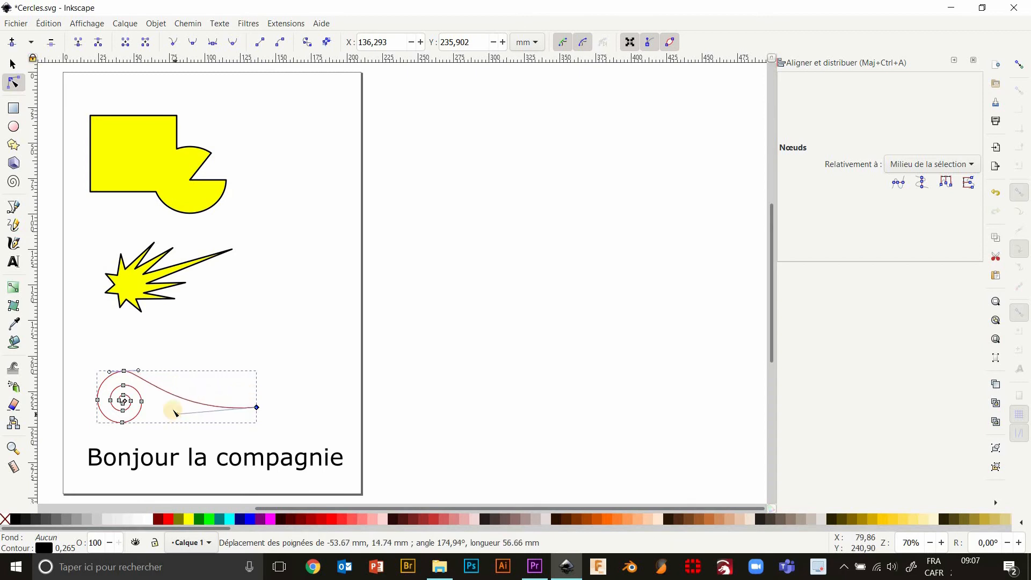
drag(140, 371, 172, 367)
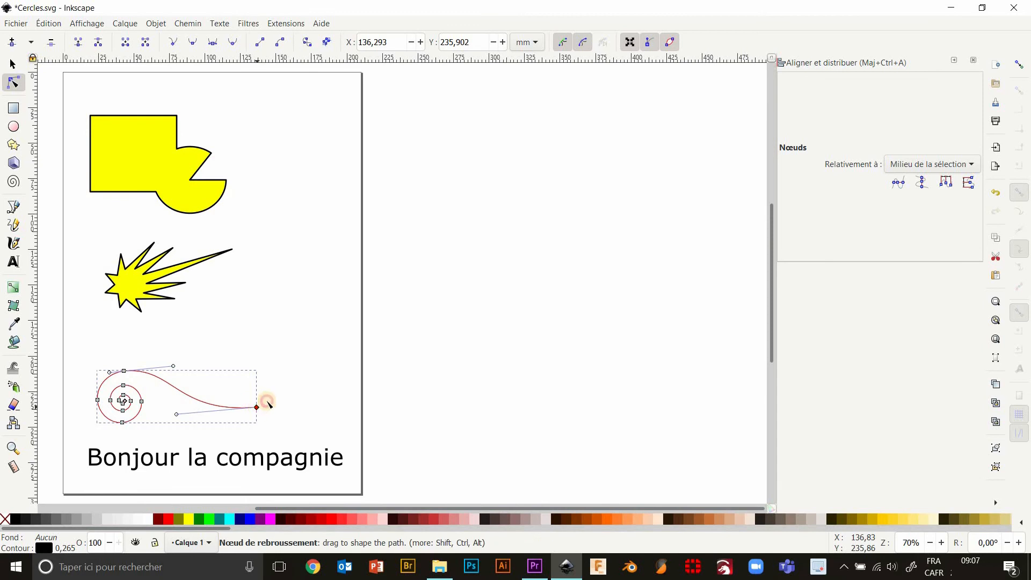
drag(257, 407, 245, 412)
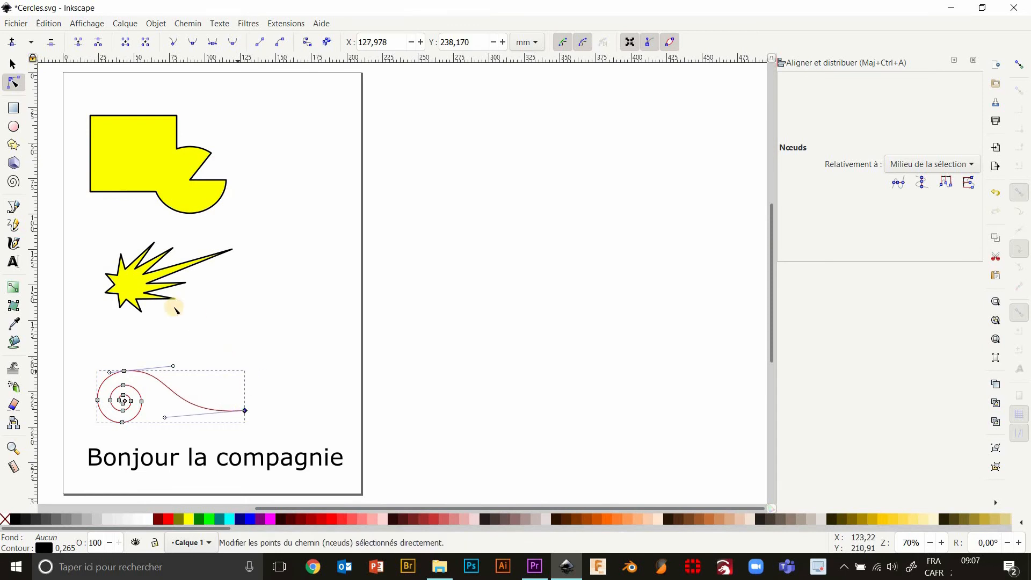
Widen the spiral's loops horizontally by reshaping the curve at its sides, making the path about 109 mm wide, and deselect it
drag(98, 400, 147, 400)
click(198, 348)
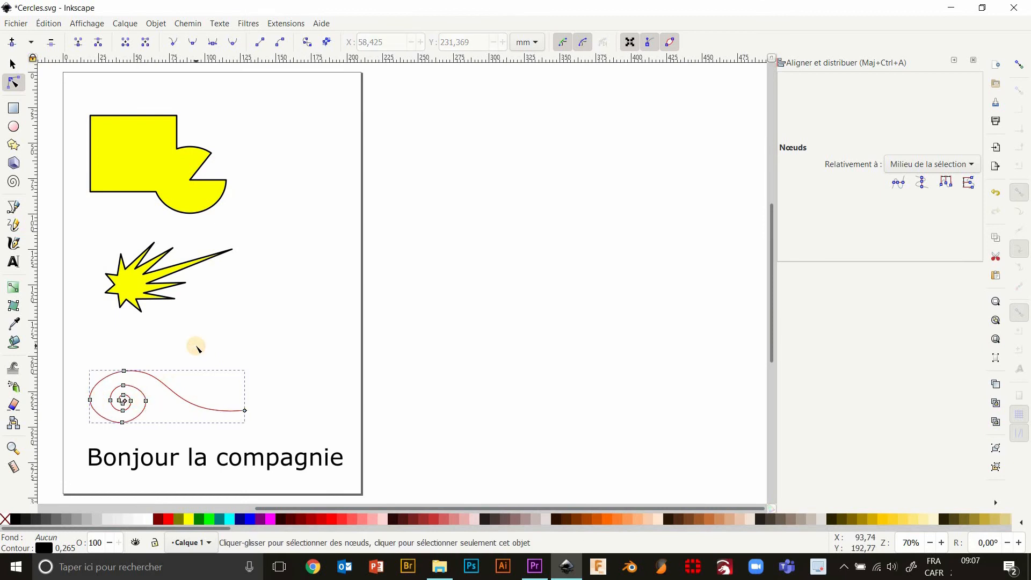
click(12, 64)
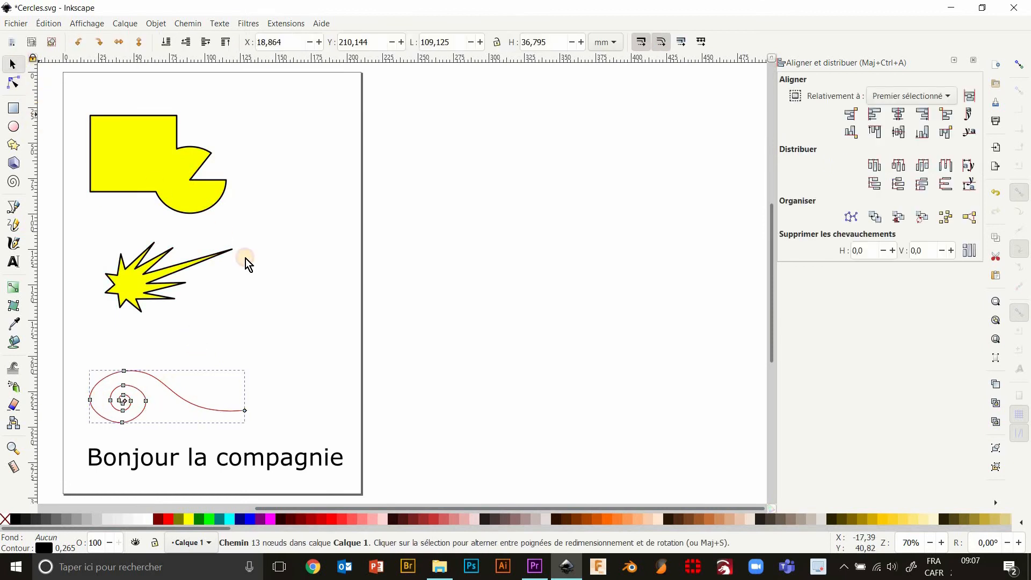
click(193, 418)
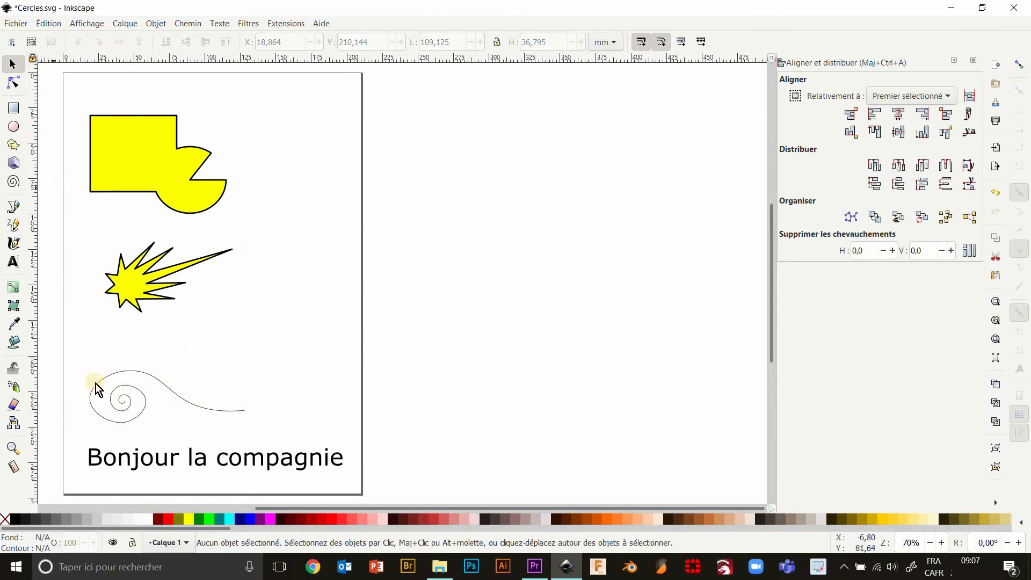
Convert the text "Bonjour la compagnie" from an object to paths and deselect it
click(168, 461)
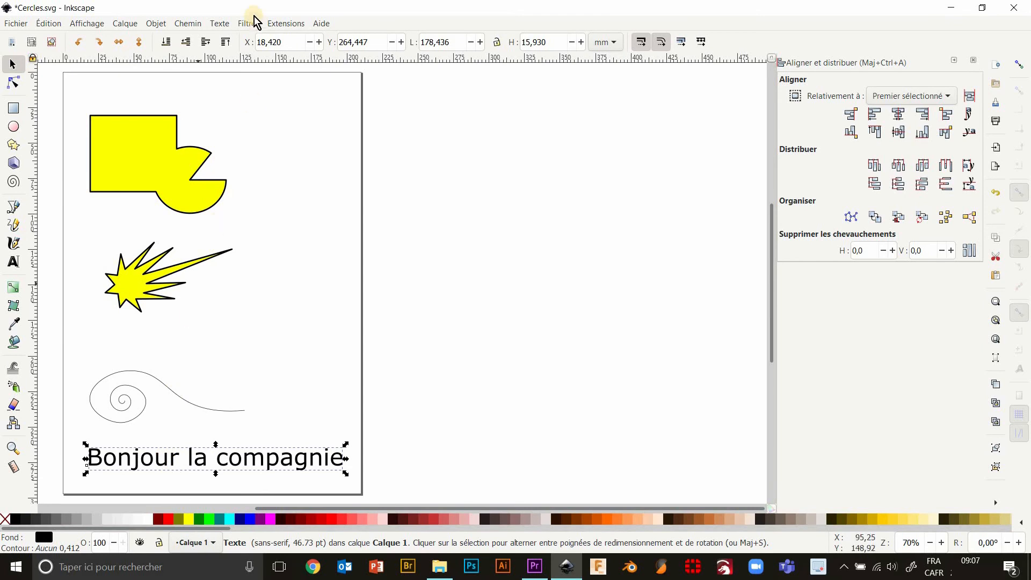
click(194, 23)
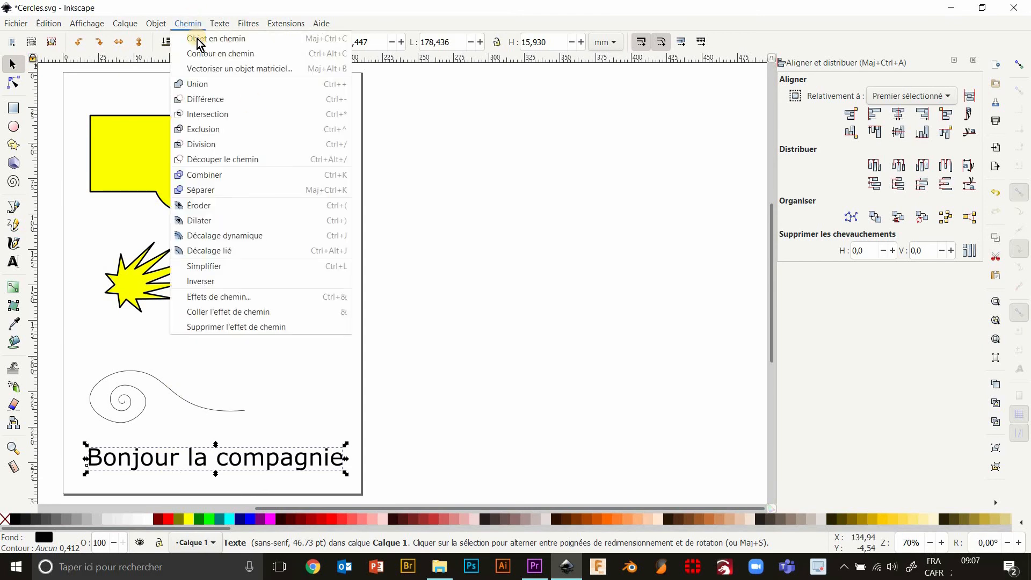
click(200, 39)
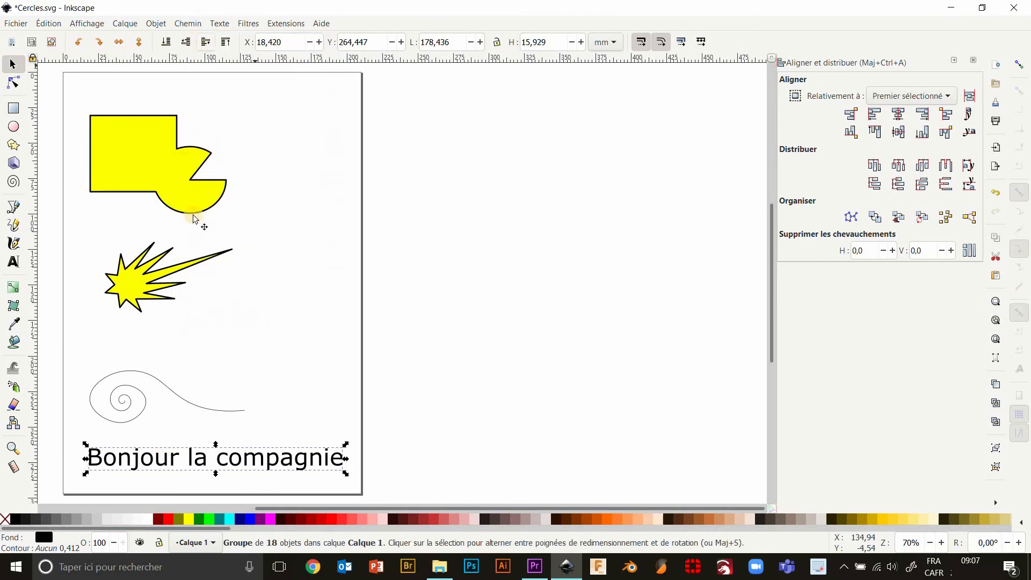
click(173, 423)
Raise the nodes along the top edge of the letter B to about Y 261 mm and deselect the letter
click(14, 82)
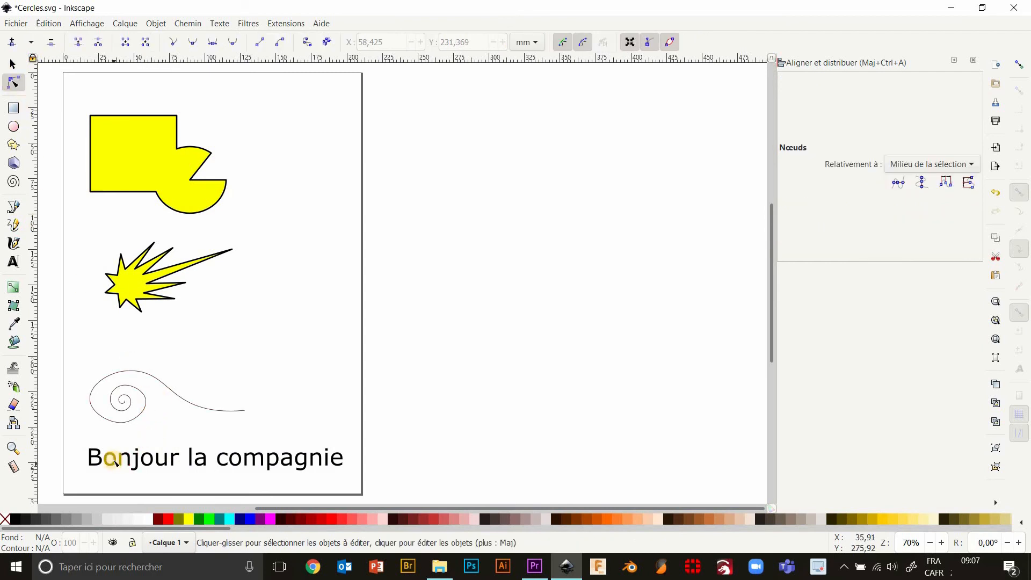
scroll(111, 457, up, 3)
scroll(122, 429, down, 6)
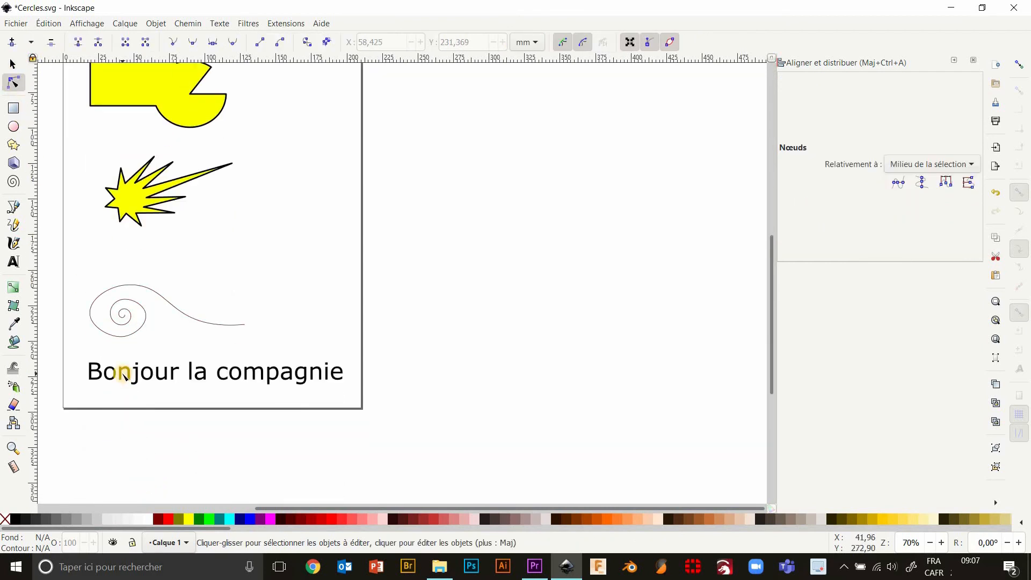
scroll(124, 376, up, 4)
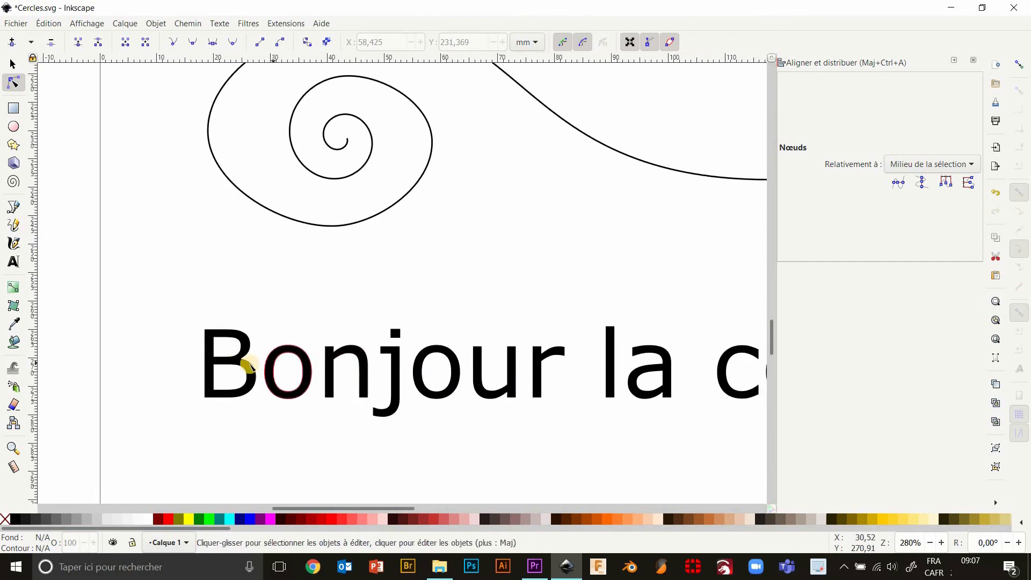
click(239, 355)
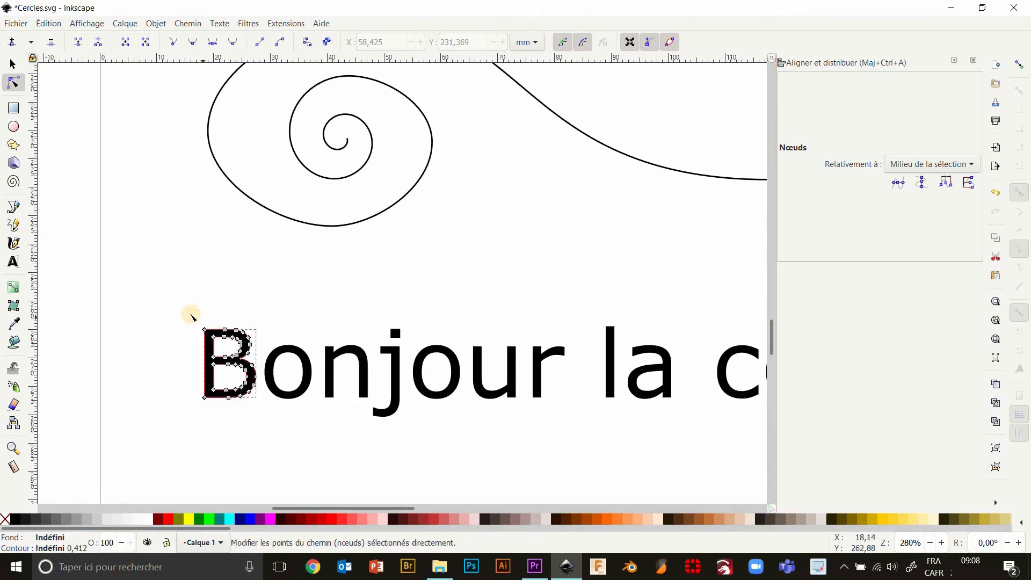
drag(189, 315, 220, 303)
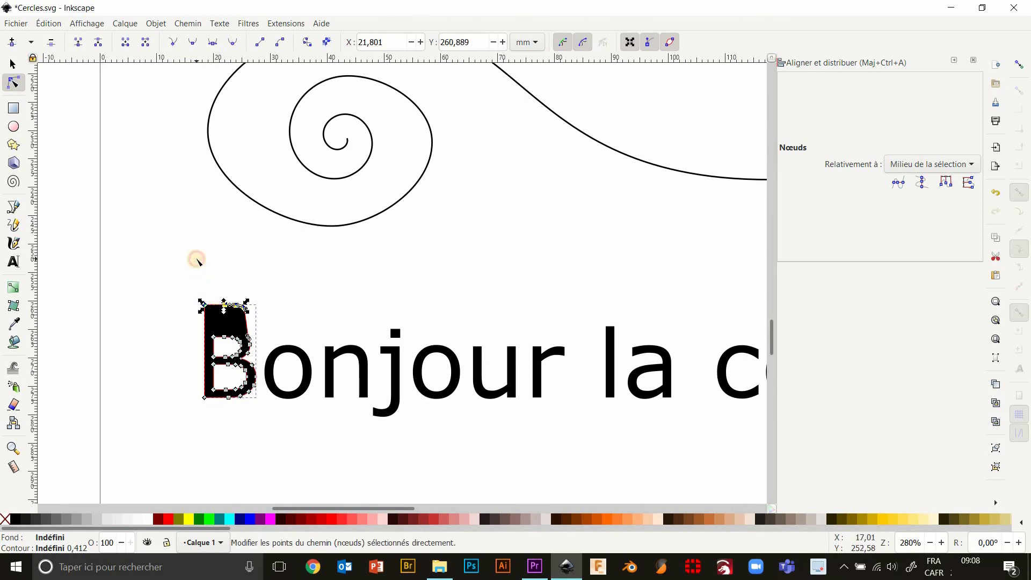
click(197, 260)
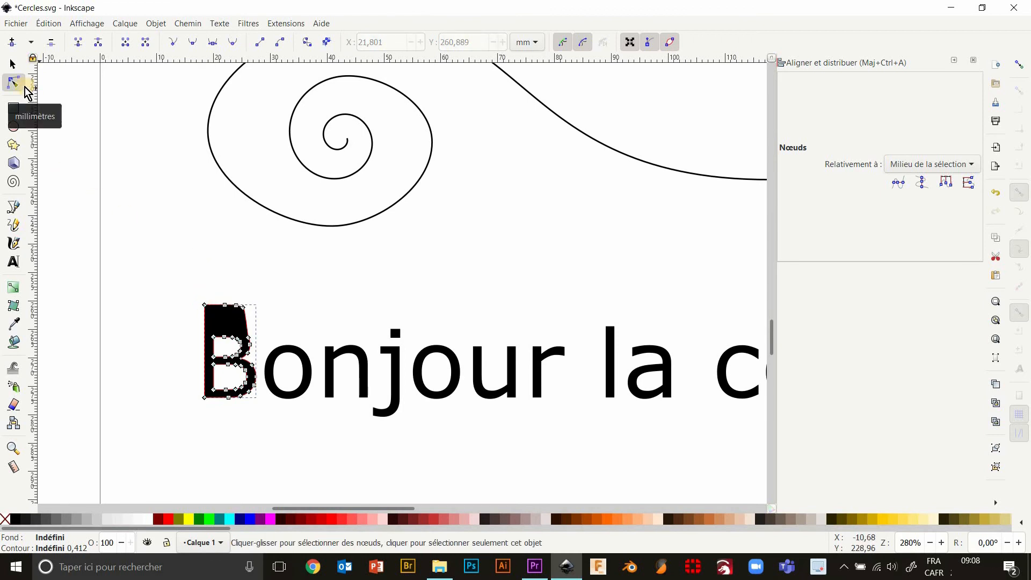
click(13, 64)
click(161, 159)
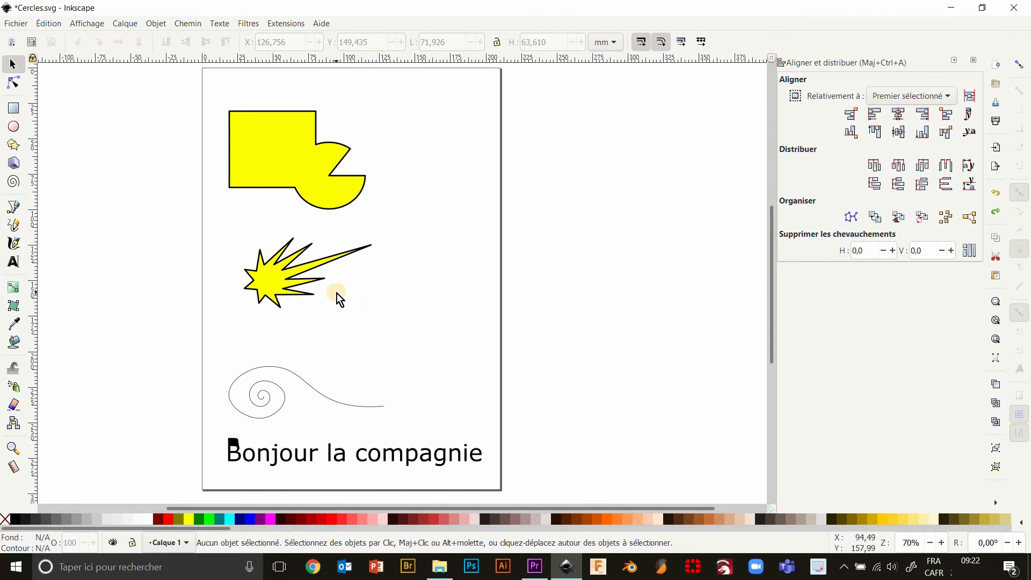
Create a red 63.5 × 63.5 mm square with sharp corners to the right of the burst shape
click(14, 109)
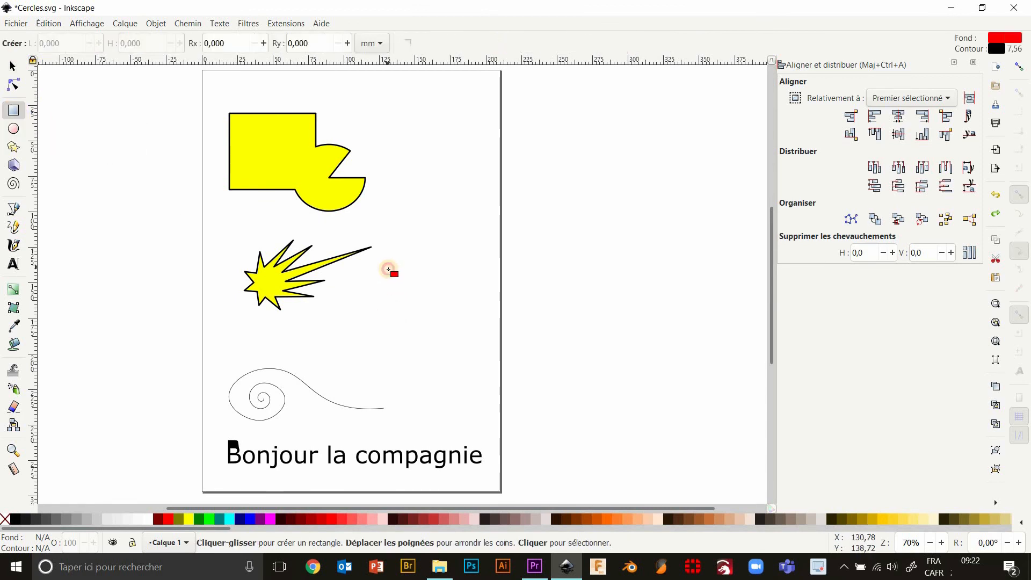
mouse_move(392, 271)
mouse_down()
mouse_move(460, 359)
mouse_move(485, 360)
mouse_move(475, 353)
mouse_up()
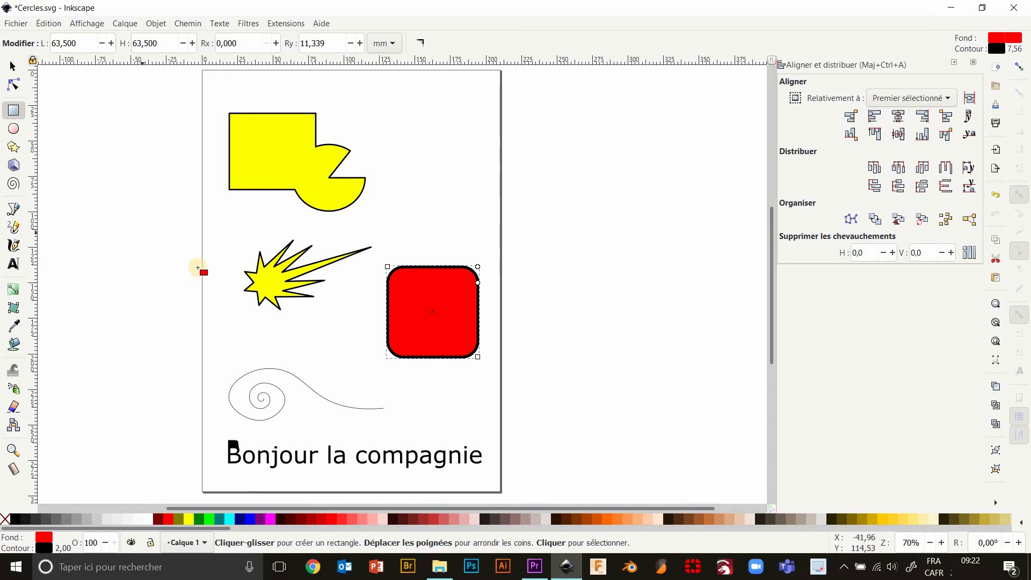
click(421, 43)
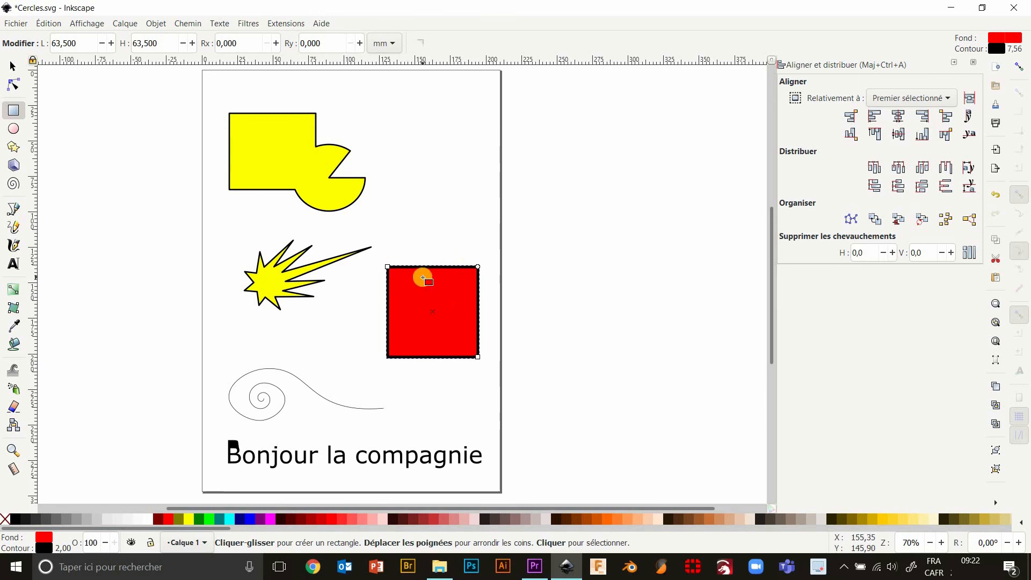
Rotate the red square 45° into a diamond and convert it from an object to a path
click(13, 67)
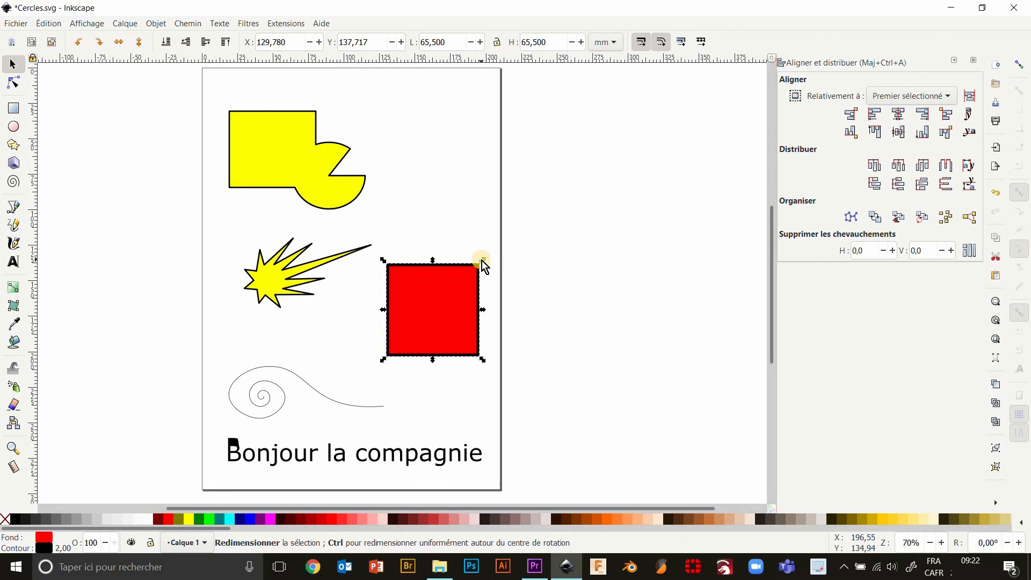
click(440, 293)
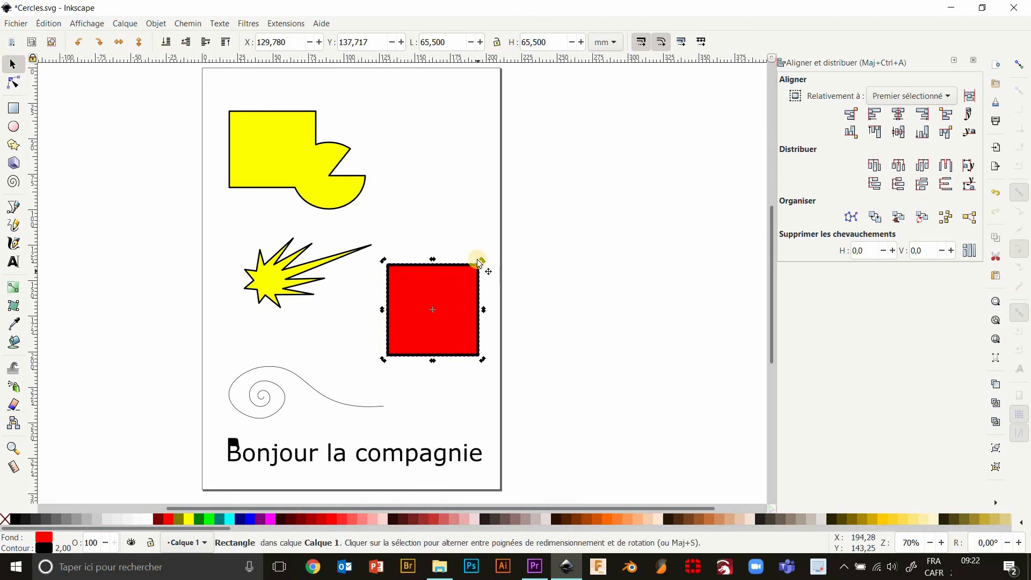
drag(481, 261, 485, 307)
click(437, 324)
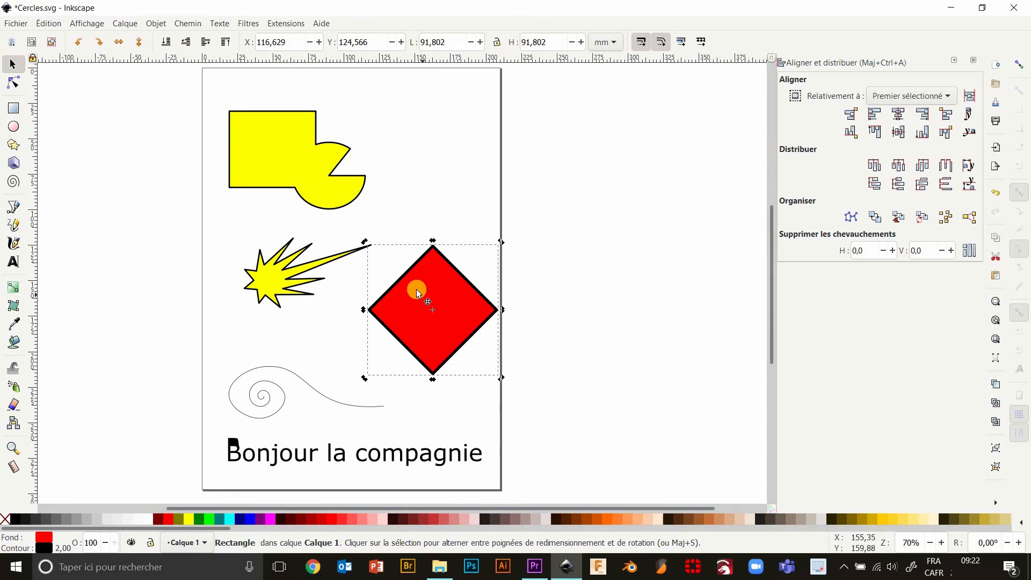
click(187, 23)
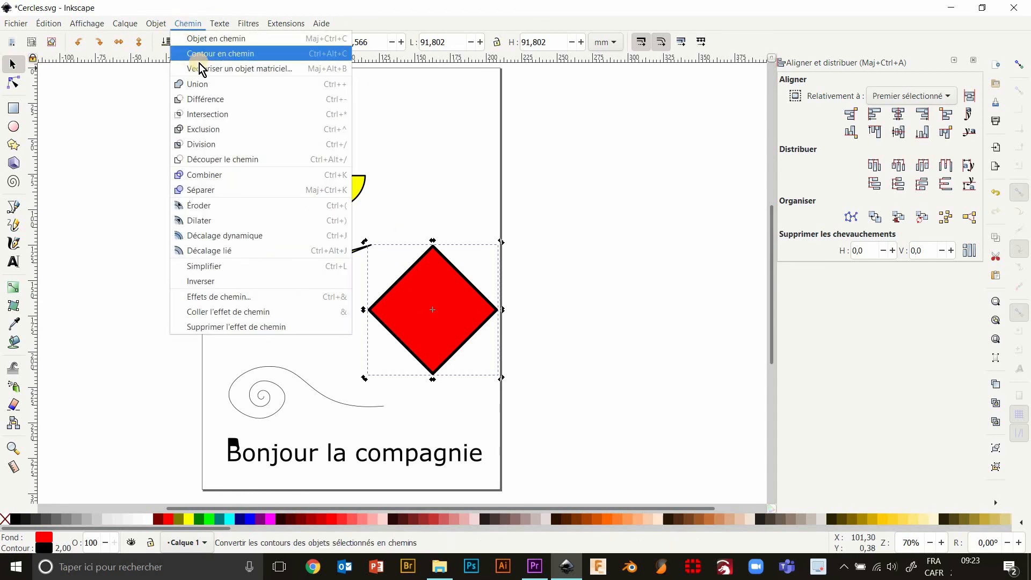
click(199, 39)
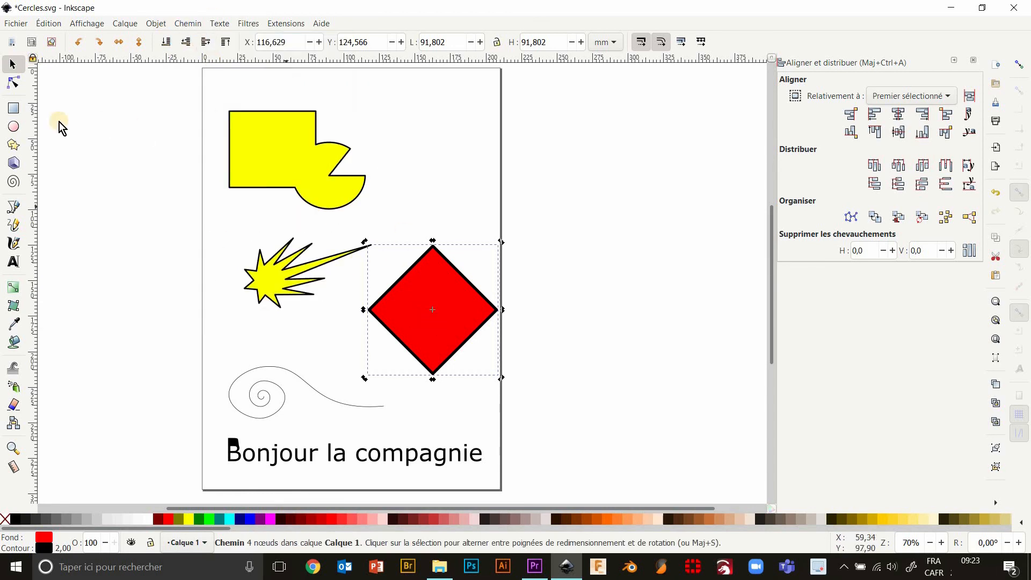
Raise the diamond's left and right corner nodes together to about Y 153 mm to form a kite
click(14, 85)
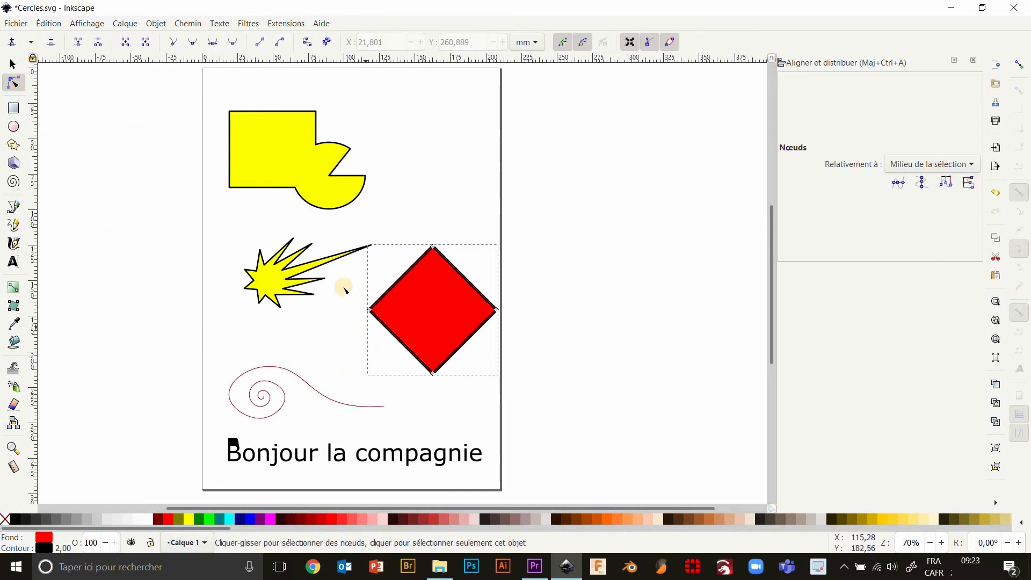
drag(381, 316, 496, 311)
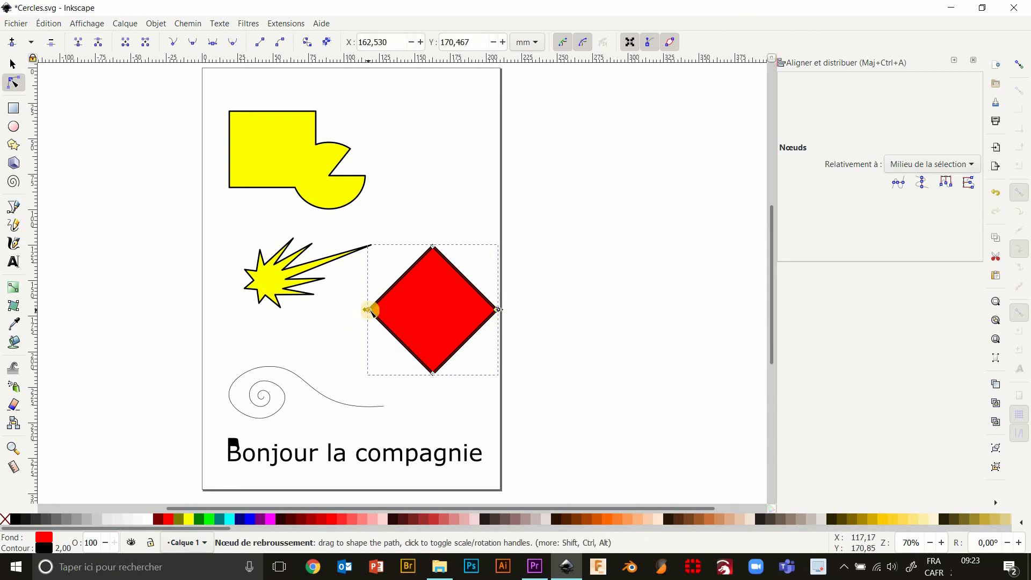
drag(497, 307, 495, 289)
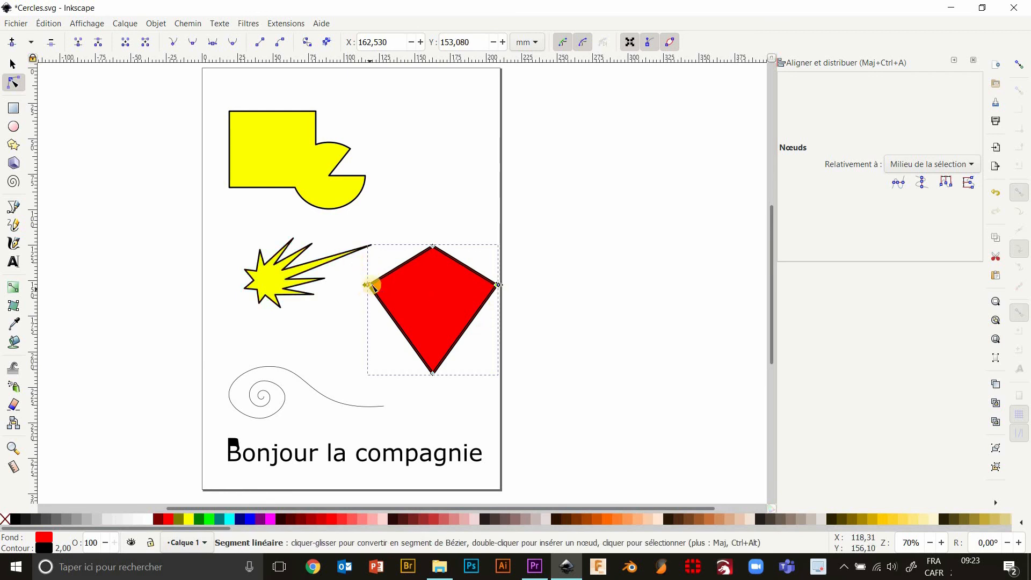
Make the kite's two side nodes smooth and pull their upper handles upward to form a heart
click(192, 43)
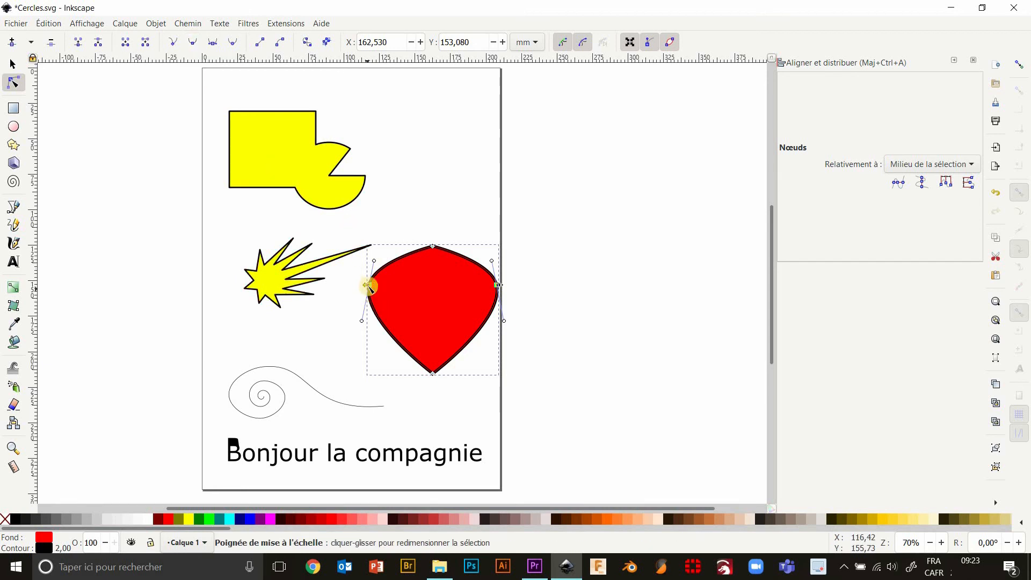
drag(374, 260, 371, 224)
drag(492, 262, 493, 225)
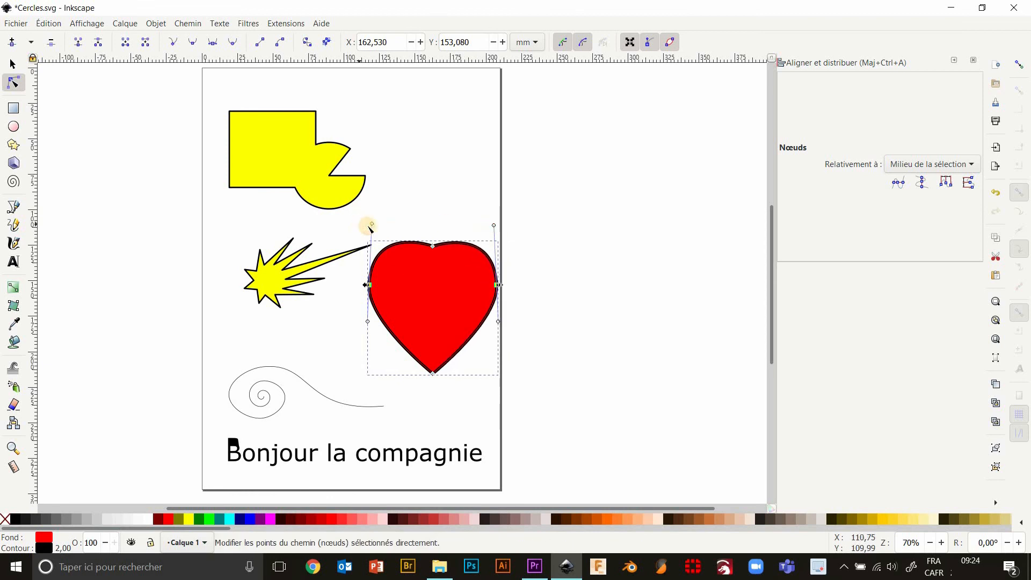
drag(372, 223, 366, 223)
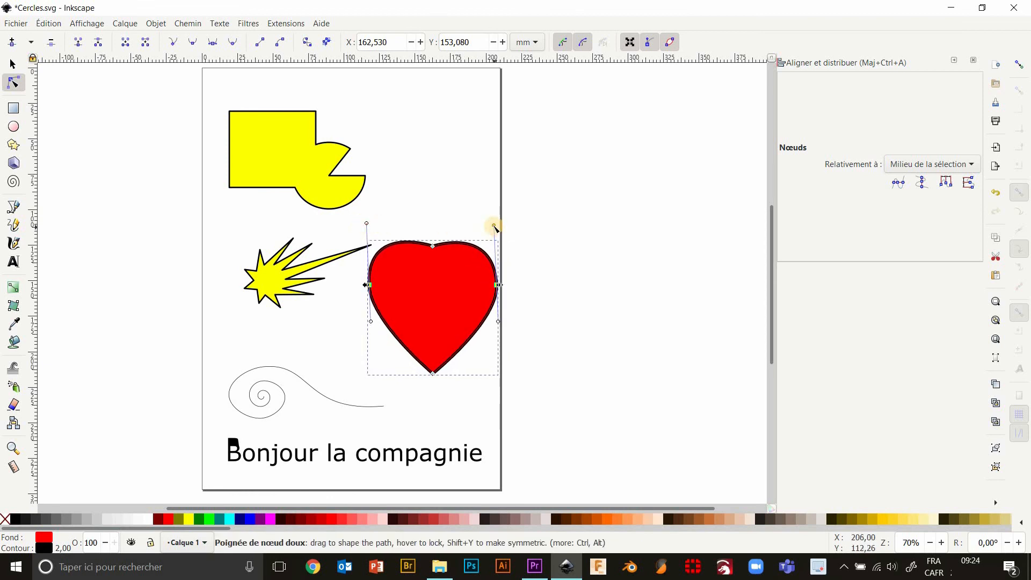